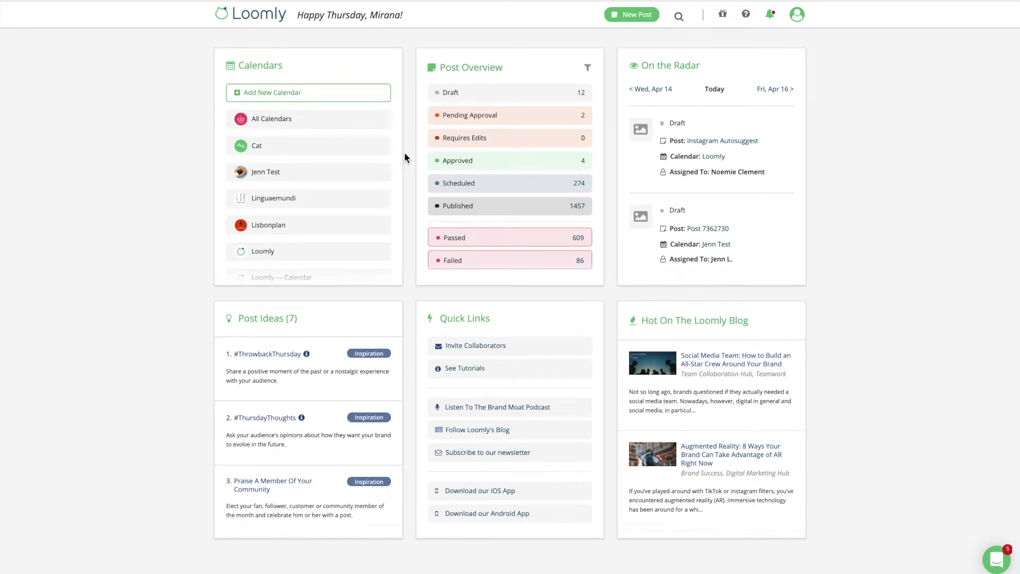
# Step: Open the Loomly calendar from the dashboard's Calendars panel to see its April 2021 posts
pyautogui.click(263, 252)
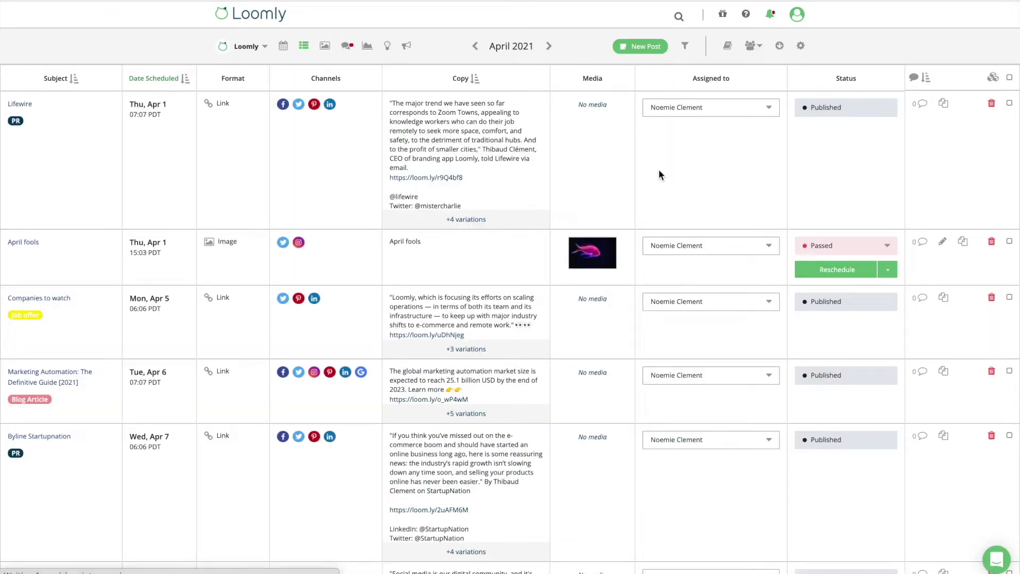
# Step: Show the calendar's collaborator options, then go to the calendar settings
pyautogui.click(753, 45)
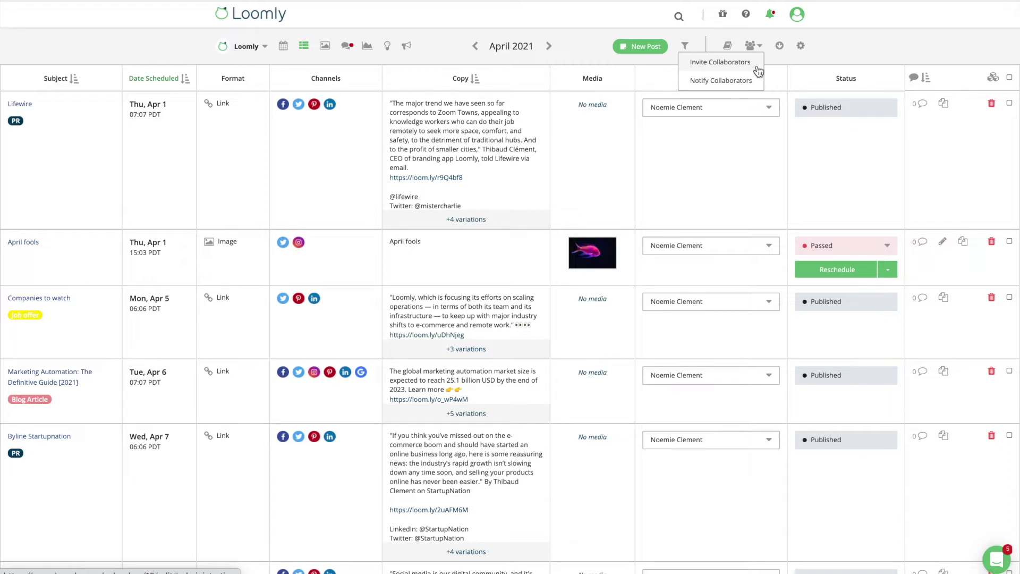
pyautogui.click(800, 46)
# Step: In Collaborators settings, send an Editor invitation to the invitee's e-mail, then view the roles list
pyautogui.click(422, 122)
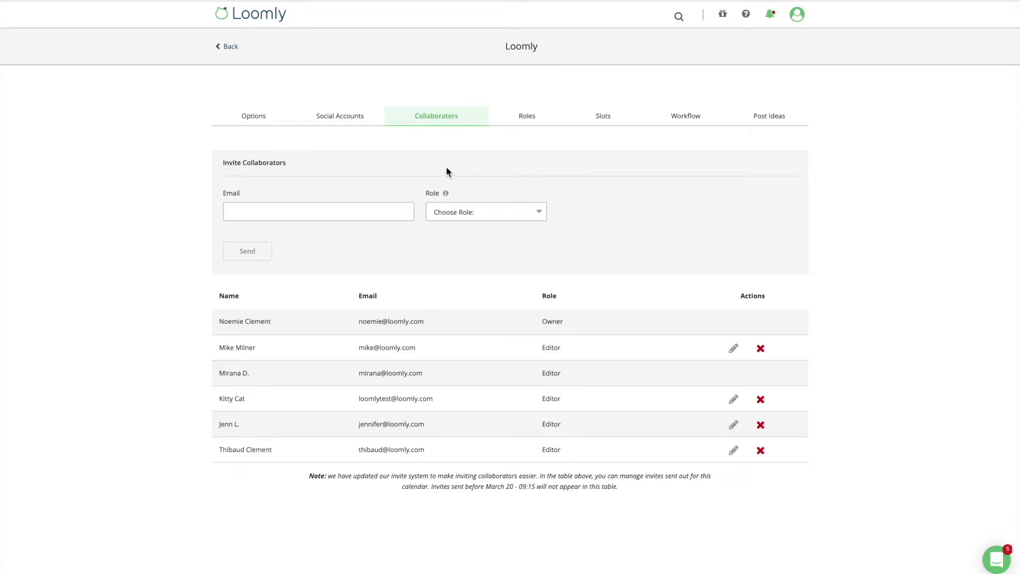
pyautogui.click(351, 213)
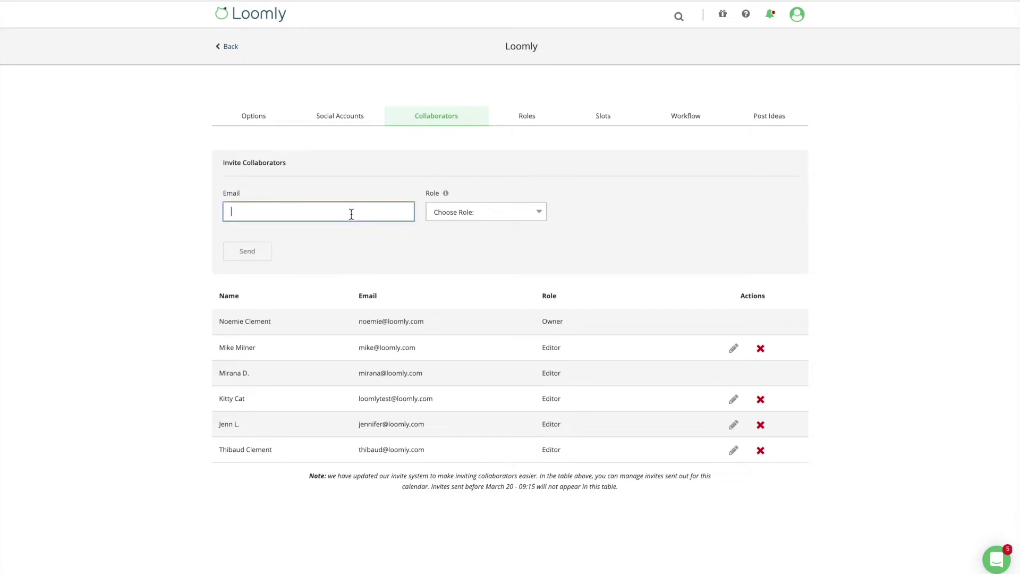
pyautogui.press('Tab')
pyautogui.press('e')
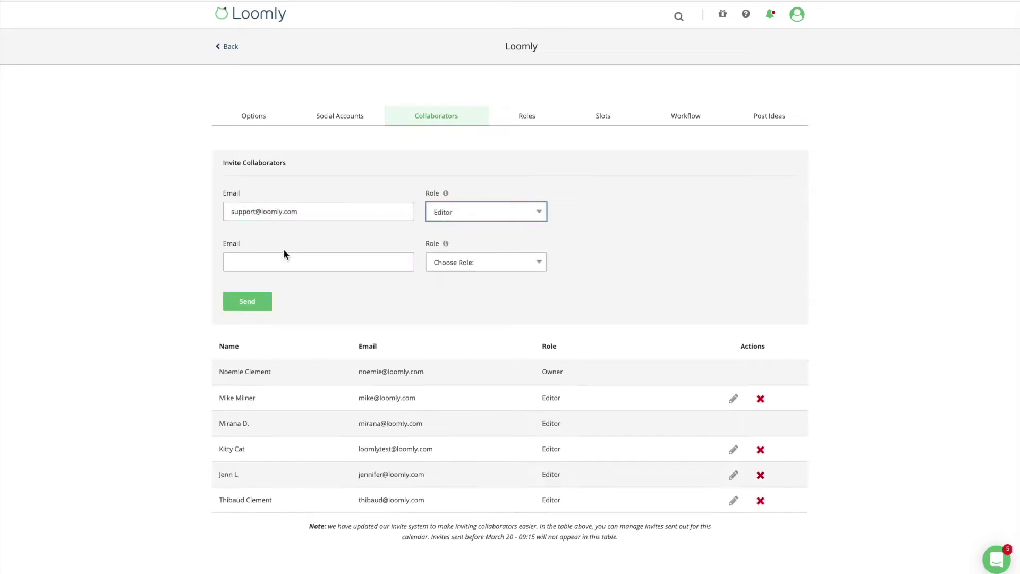
pyautogui.click(267, 308)
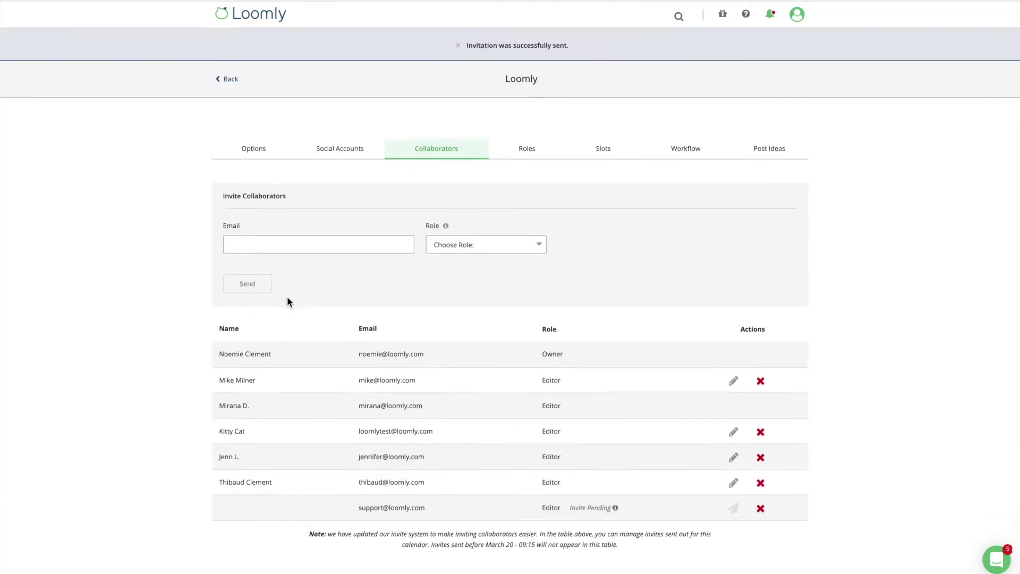
pyautogui.moveTo(615, 474)
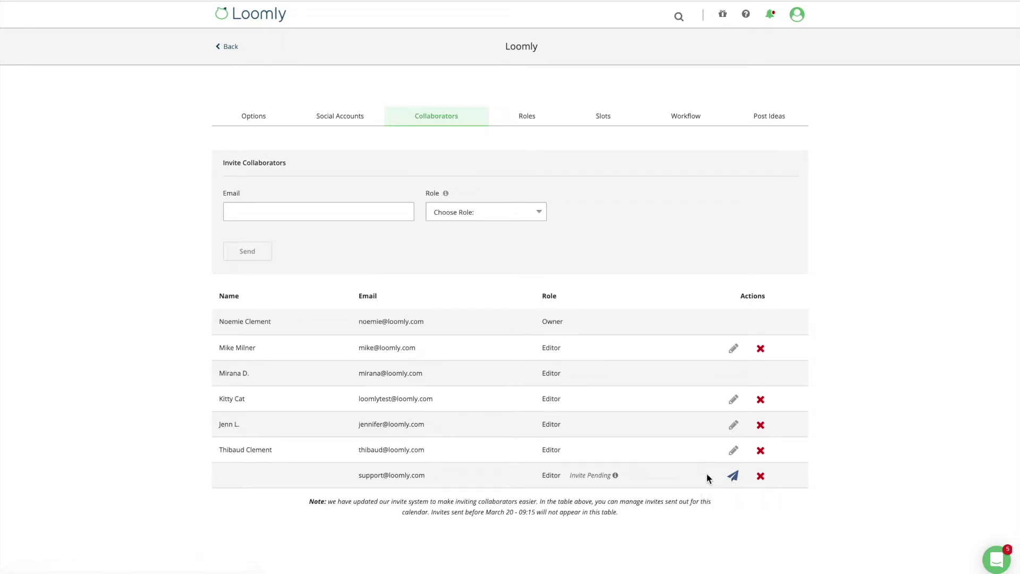
pyautogui.click(541, 214)
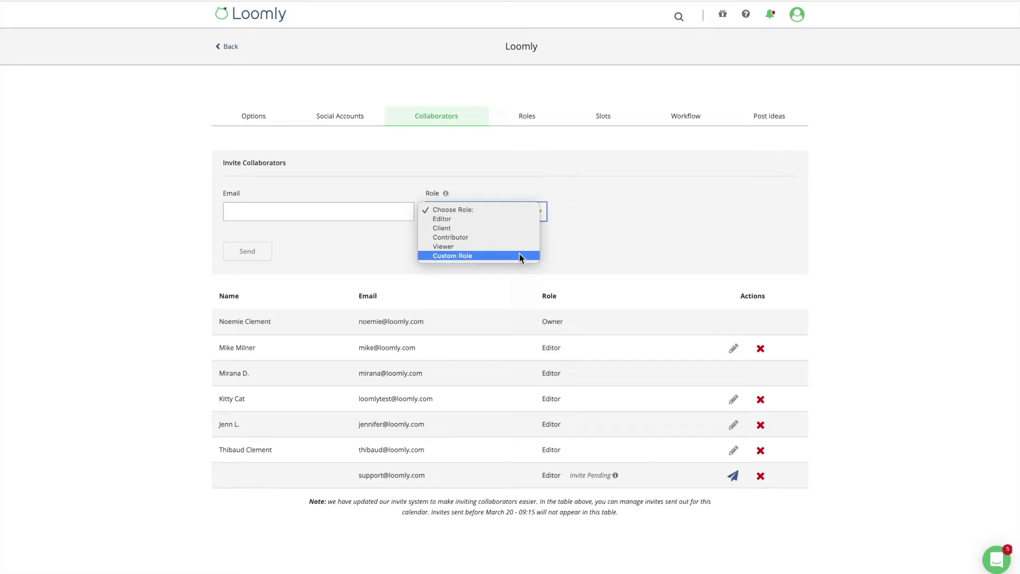
# Step: Choose Custom Role for the invitee and start creating a new custom role
pyautogui.click(518, 255)
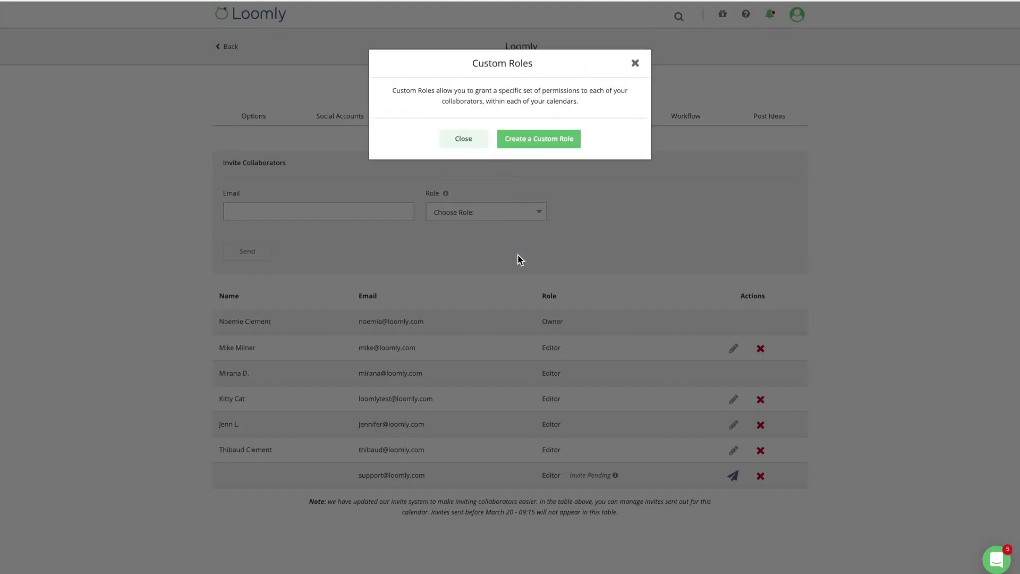
pyautogui.click(543, 151)
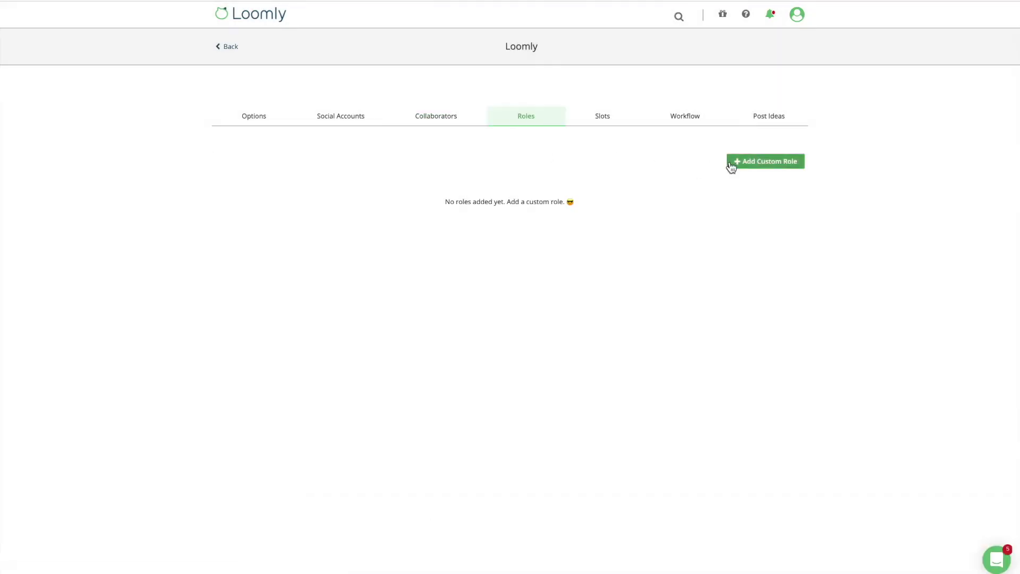
pyautogui.click(732, 162)
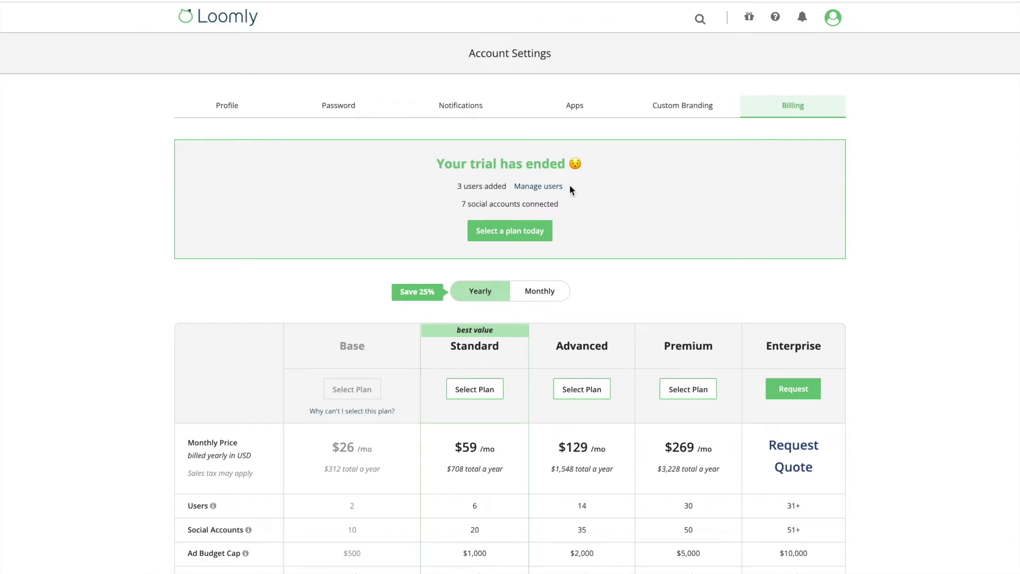
# Step: Remove the first user's Loomly Calendar access and give them Client on Loomly test
pyautogui.click(538, 187)
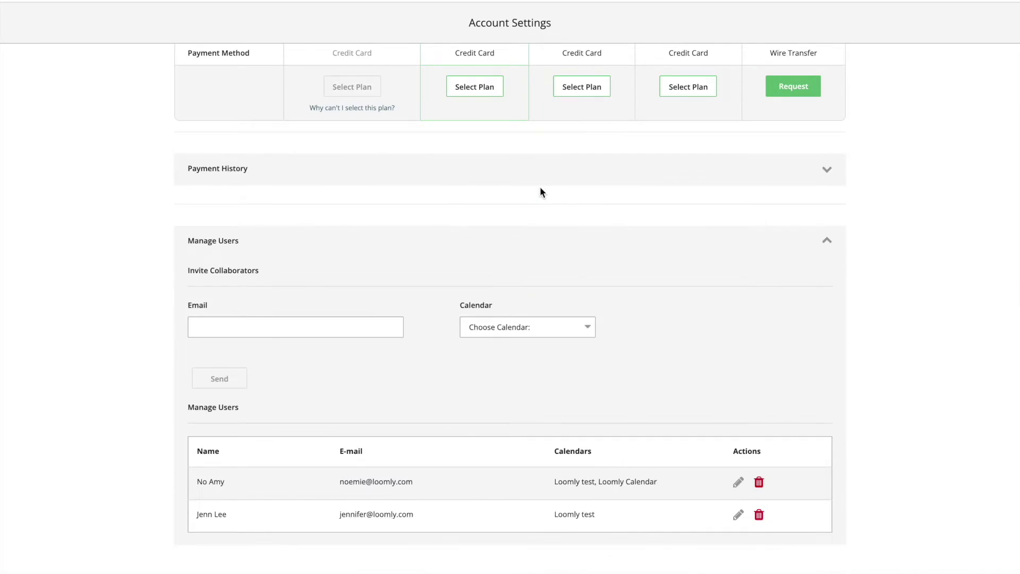
pyautogui.click(737, 482)
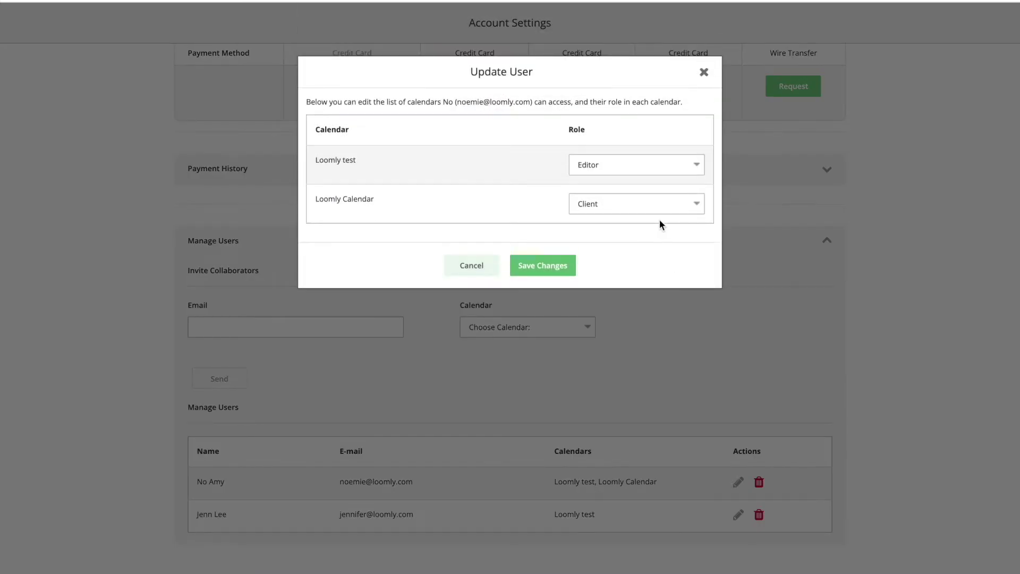
pyautogui.click(653, 206)
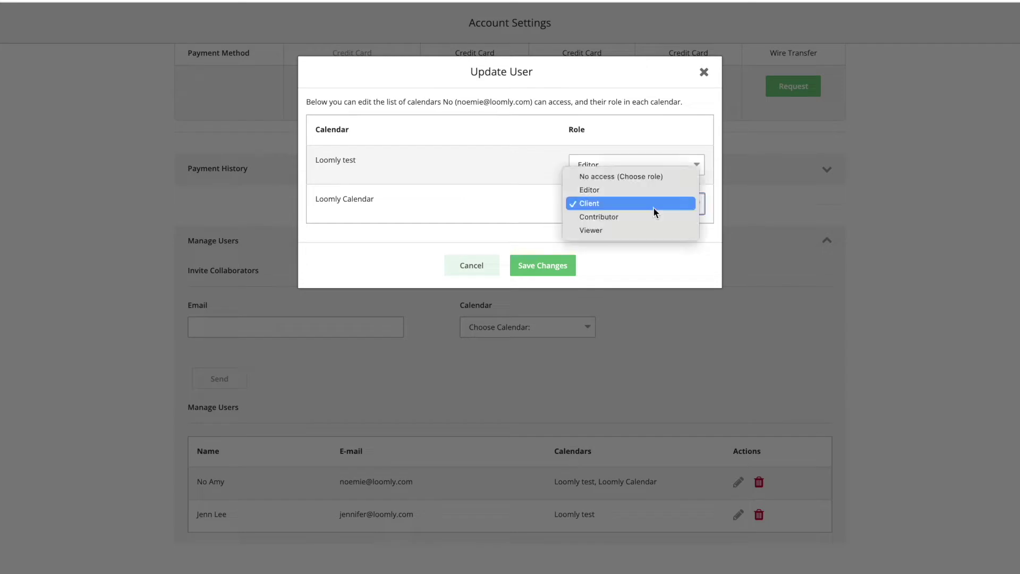
pyautogui.click(645, 180)
pyautogui.click(639, 165)
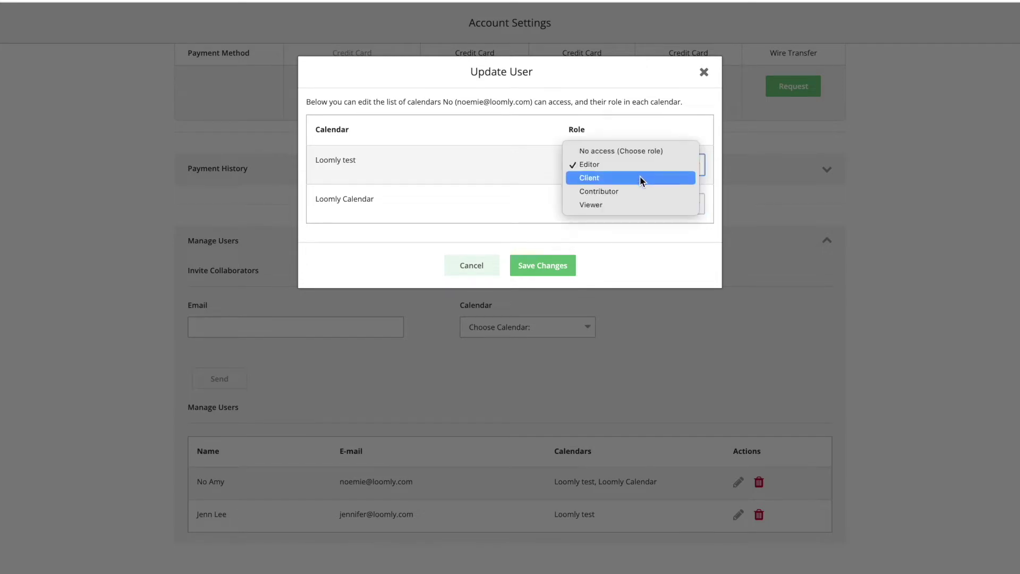
pyautogui.click(639, 178)
pyautogui.click(554, 266)
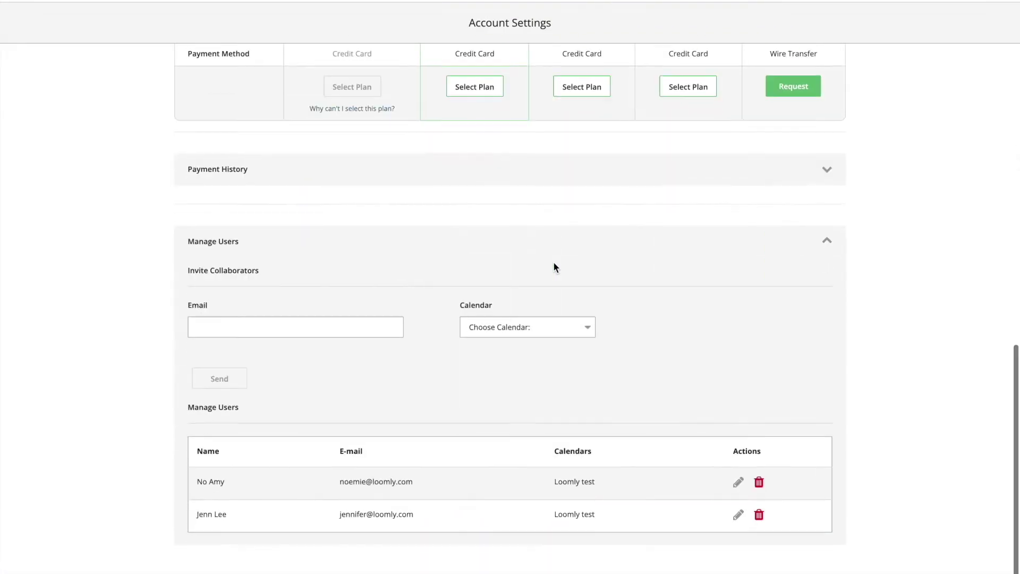
# Step: Delete the second user from all calendars, confirming the removal
pyautogui.click(759, 515)
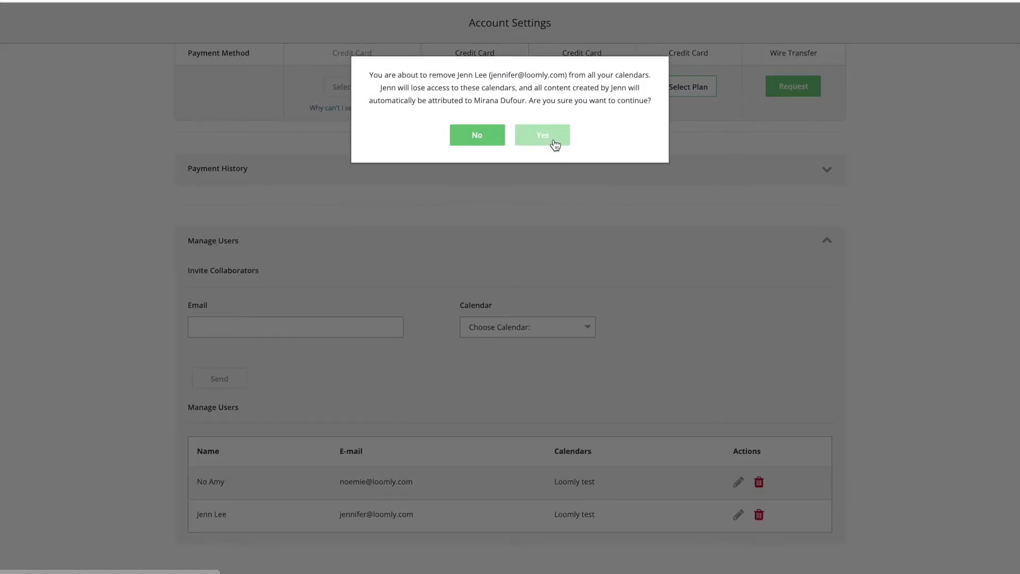
pyautogui.click(554, 143)
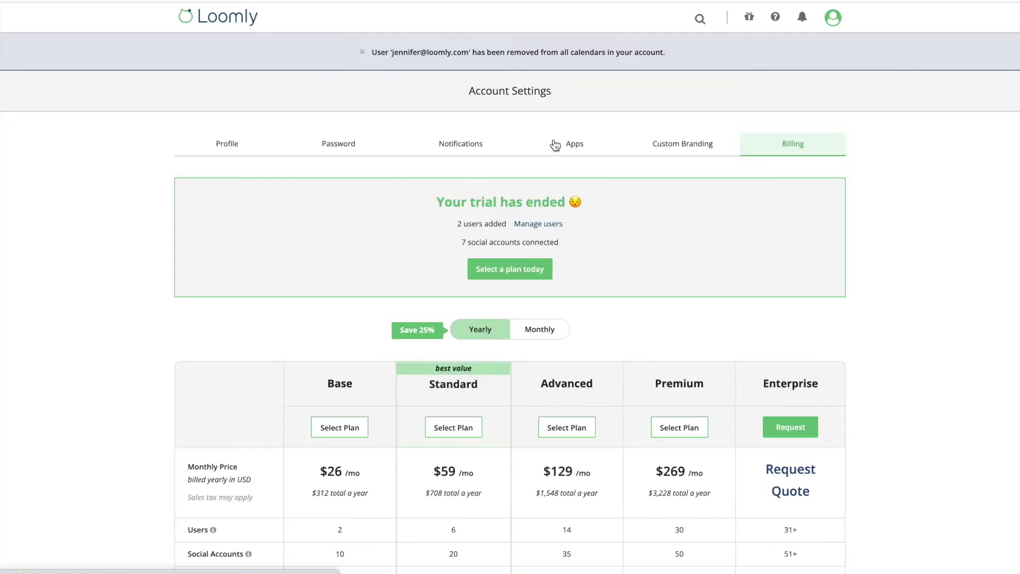
pyautogui.scroll(-10, 554, 143)
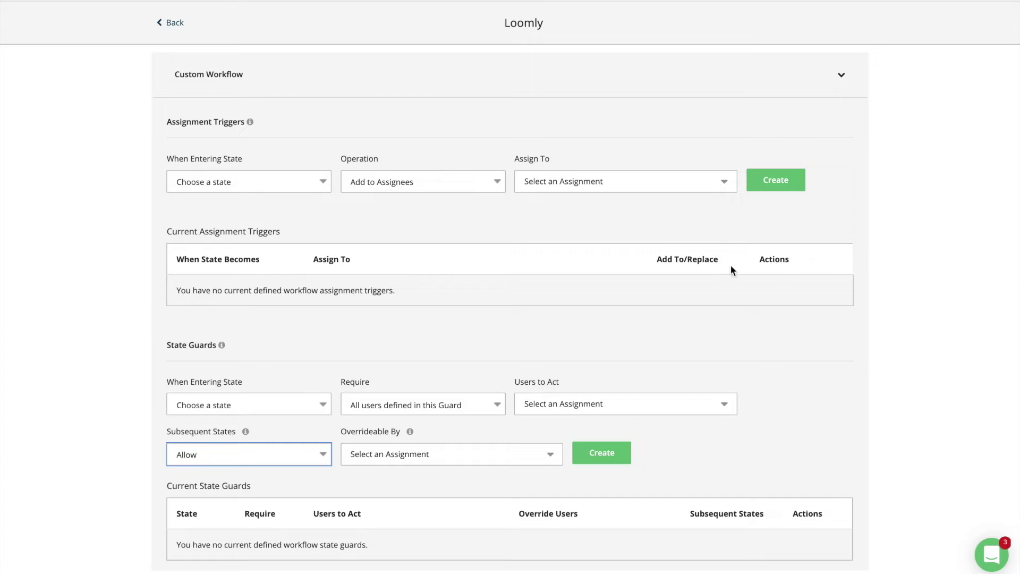
# Step: Create an assignment trigger: on Pending Approval, Replace Assignees with two selected collaborators
pyautogui.click(322, 181)
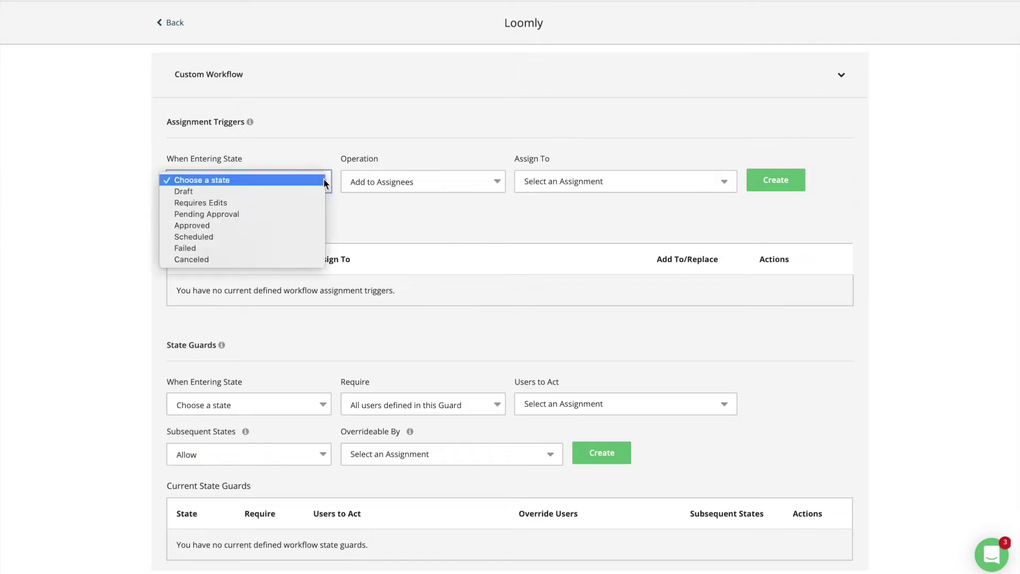
pyautogui.click(307, 213)
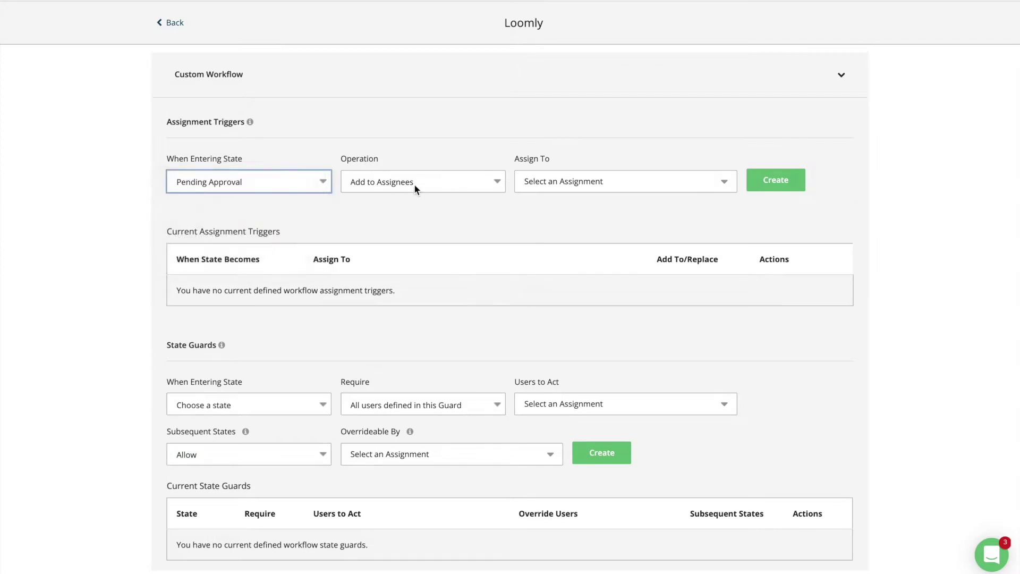
pyautogui.click(417, 182)
pyautogui.click(420, 191)
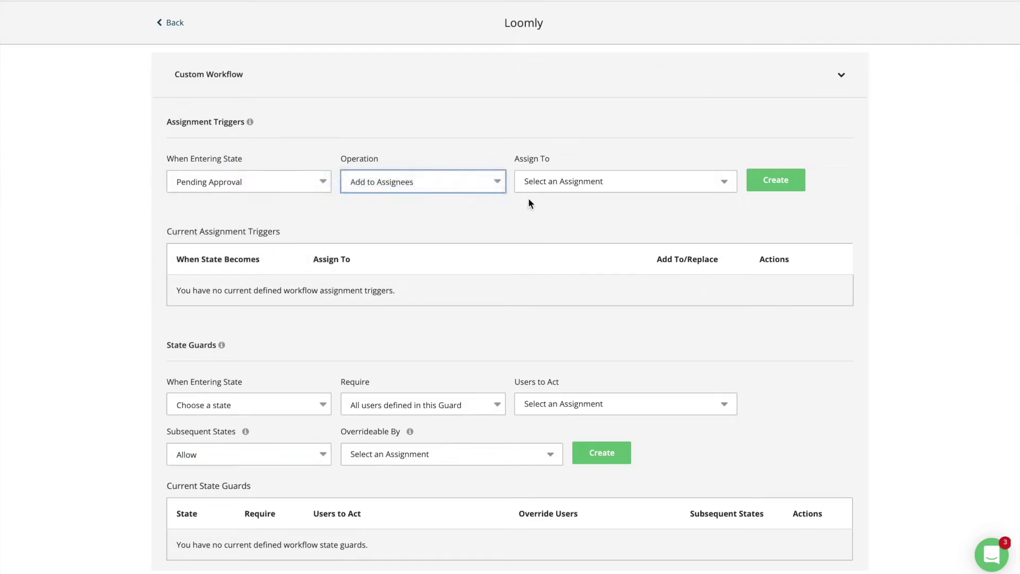
pyautogui.click(566, 189)
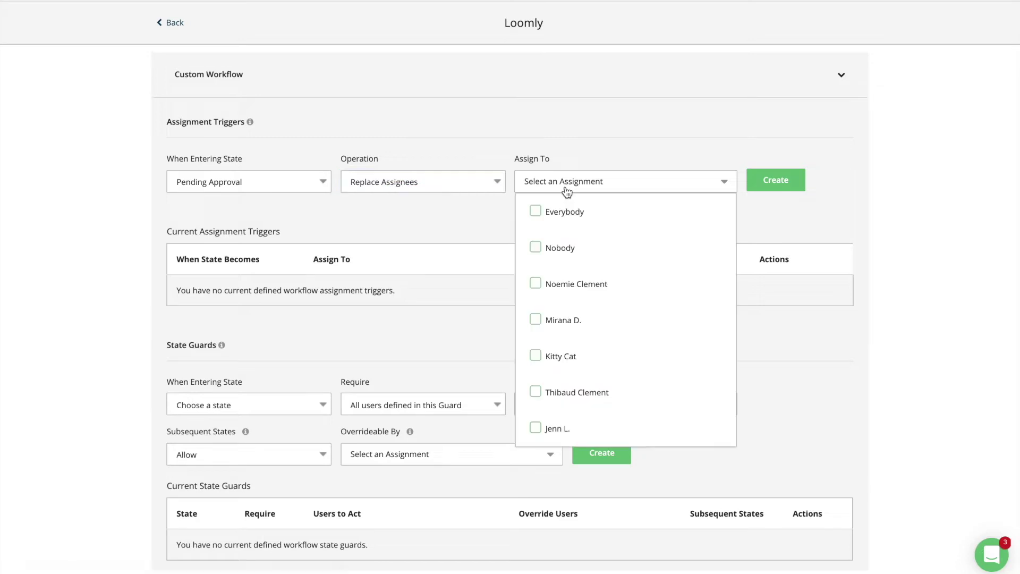
pyautogui.click(555, 287)
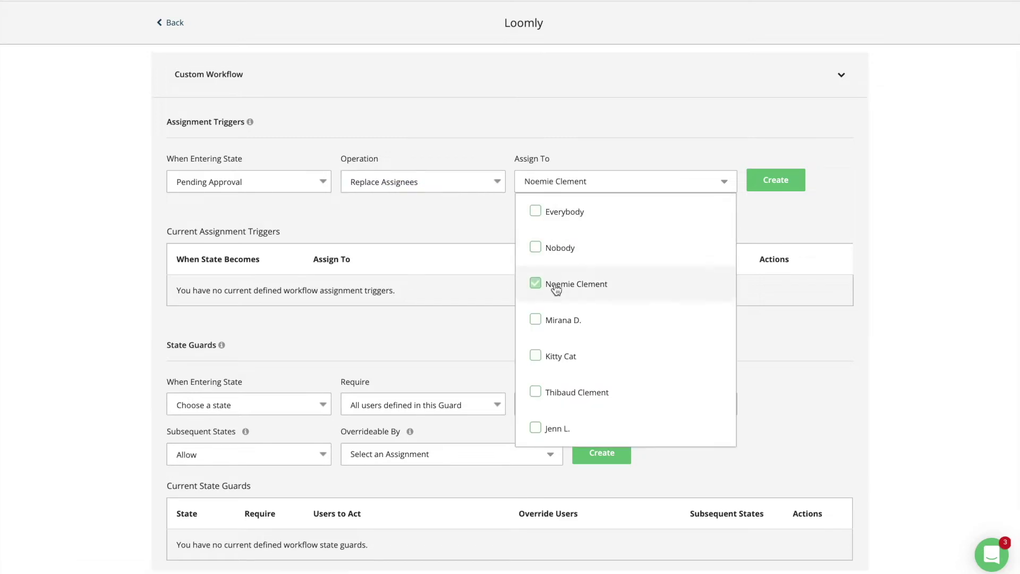
pyautogui.click(563, 321)
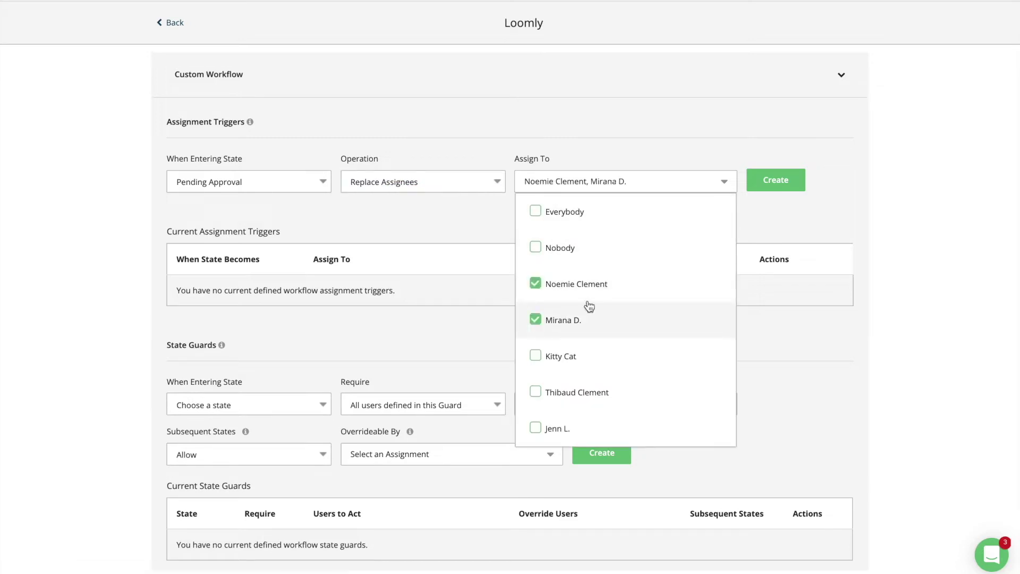
pyautogui.click(776, 183)
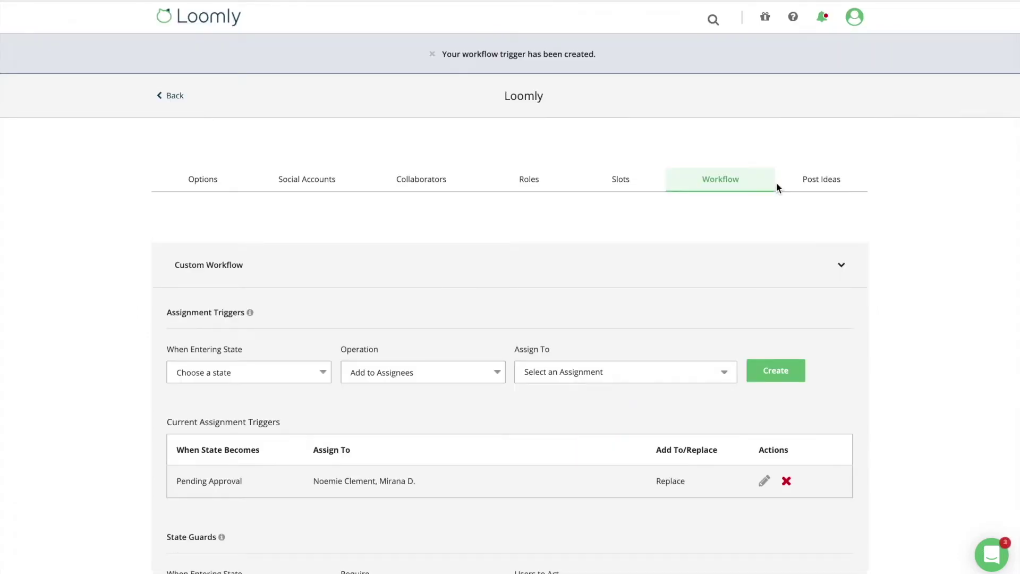
pyautogui.scroll(-1, 790, 285)
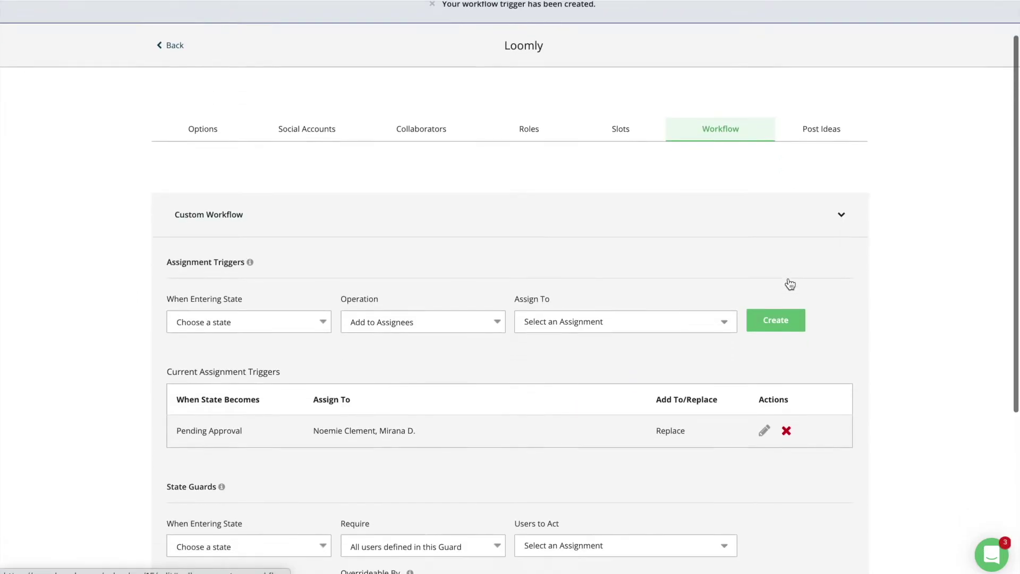
pyautogui.scroll(-2, 790, 284)
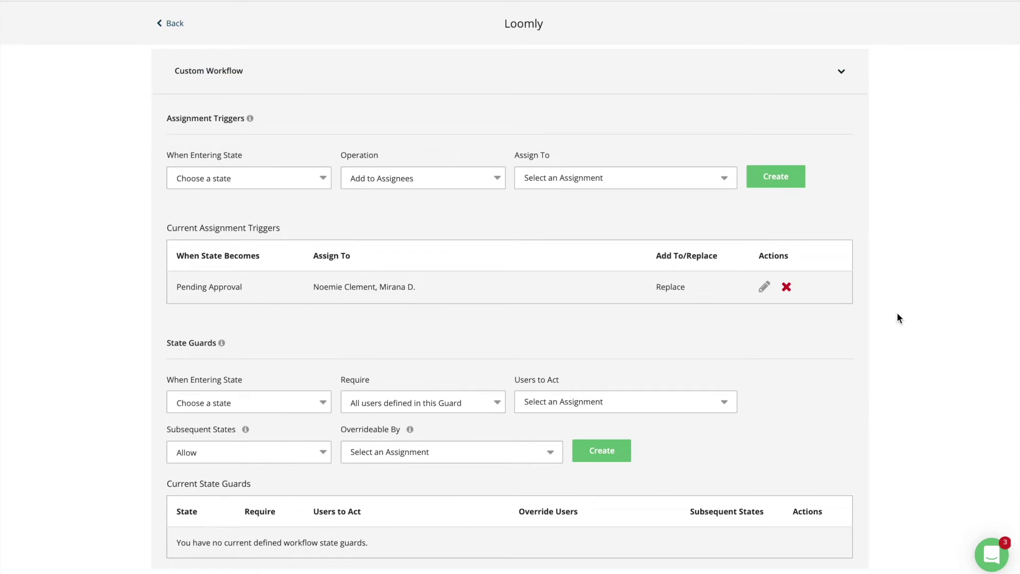
# Step: Set a state guard on entering Approved requiring All users, with two collaborators to act
pyautogui.click(324, 402)
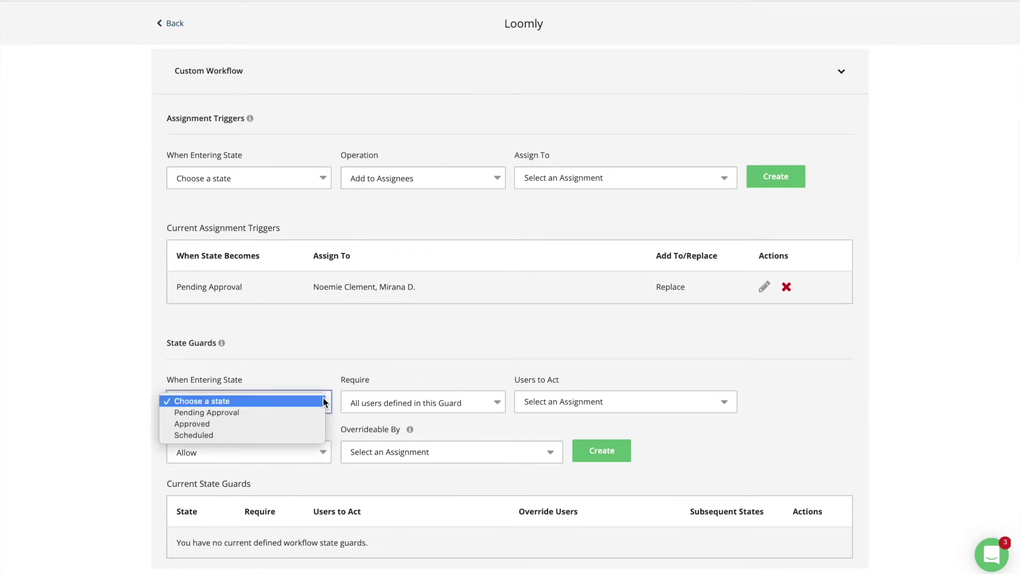
pyautogui.click(304, 424)
pyautogui.click(481, 403)
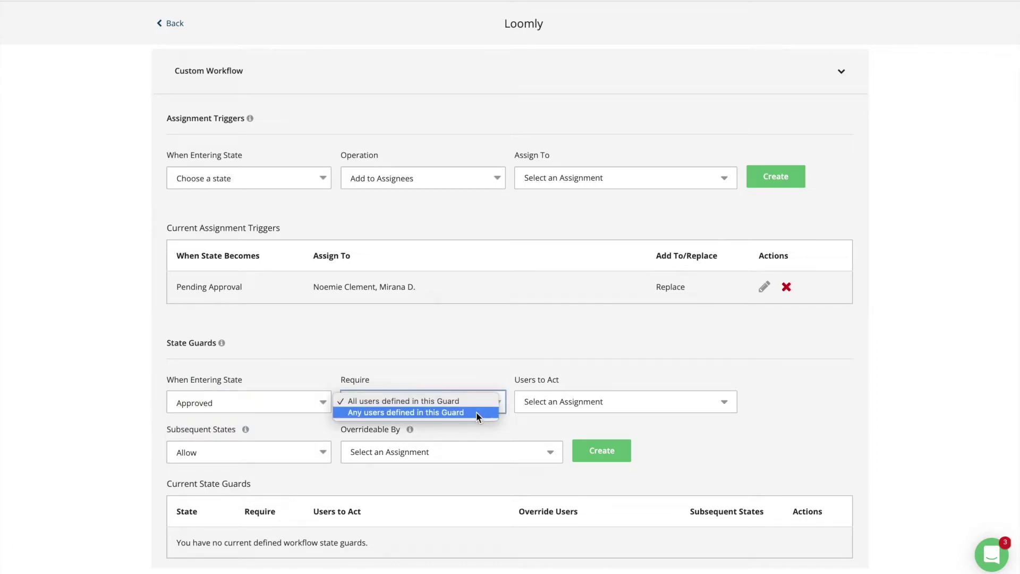
pyautogui.click(470, 400)
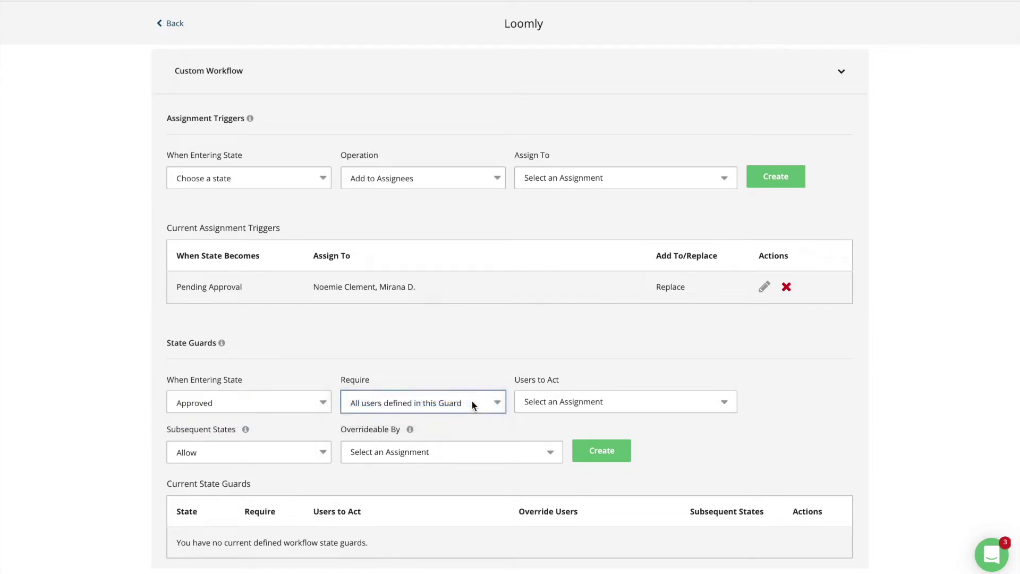
pyautogui.click(573, 410)
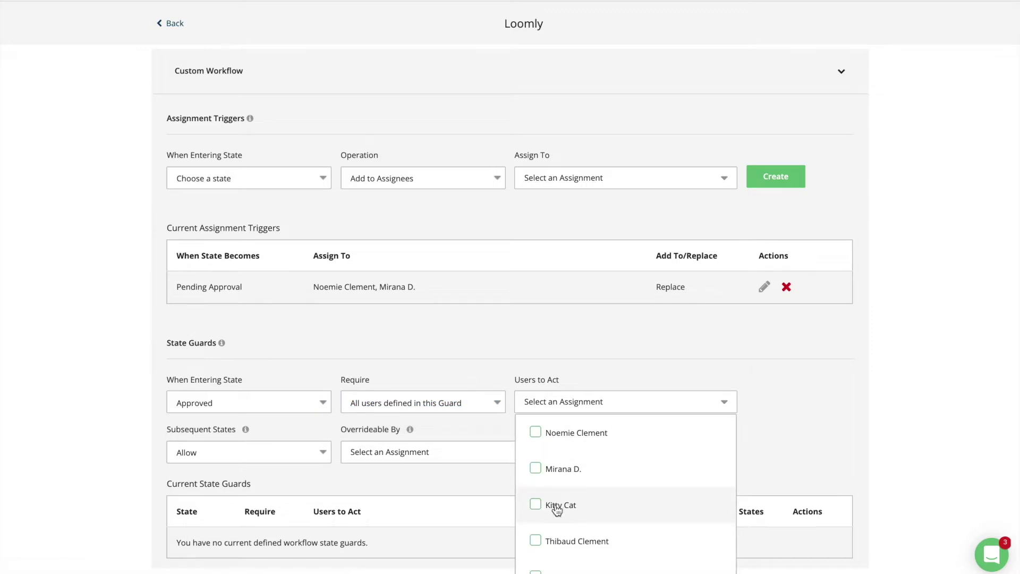
pyautogui.click(557, 508)
pyautogui.click(554, 541)
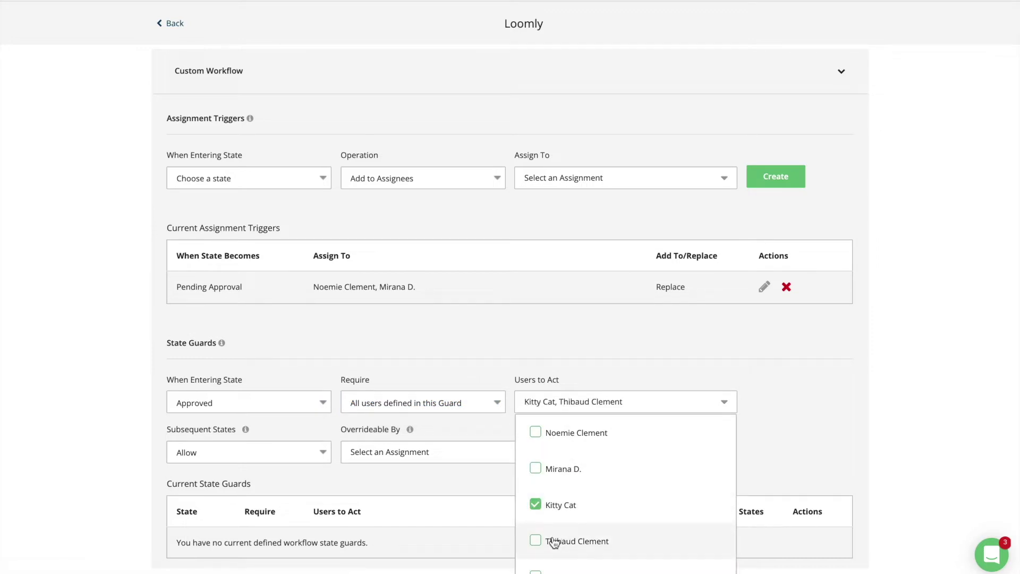
pyautogui.click(486, 488)
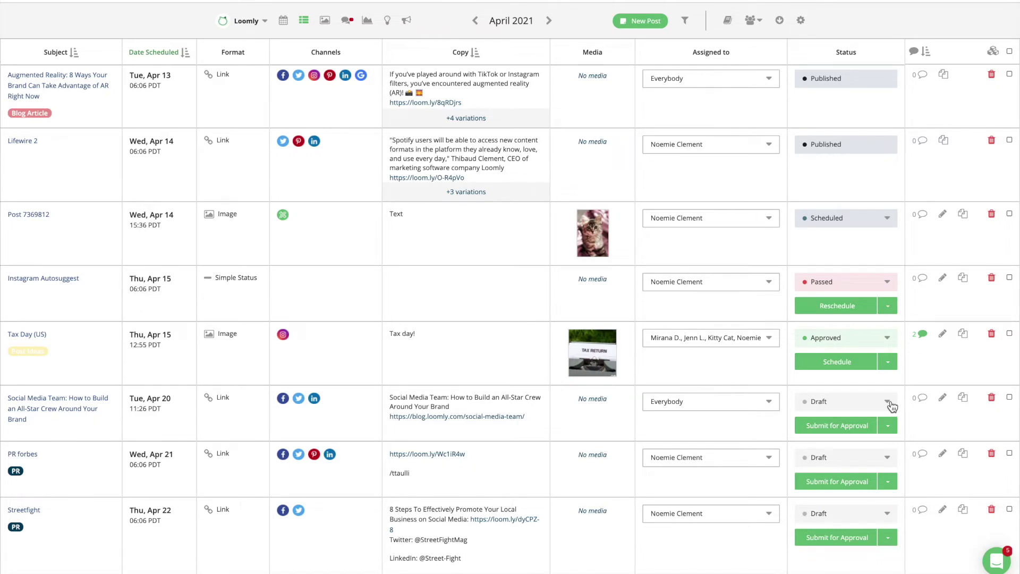
# Step: Check the Social Media Team post's status options, then open Post 7369812's assignee list
pyautogui.click(888, 402)
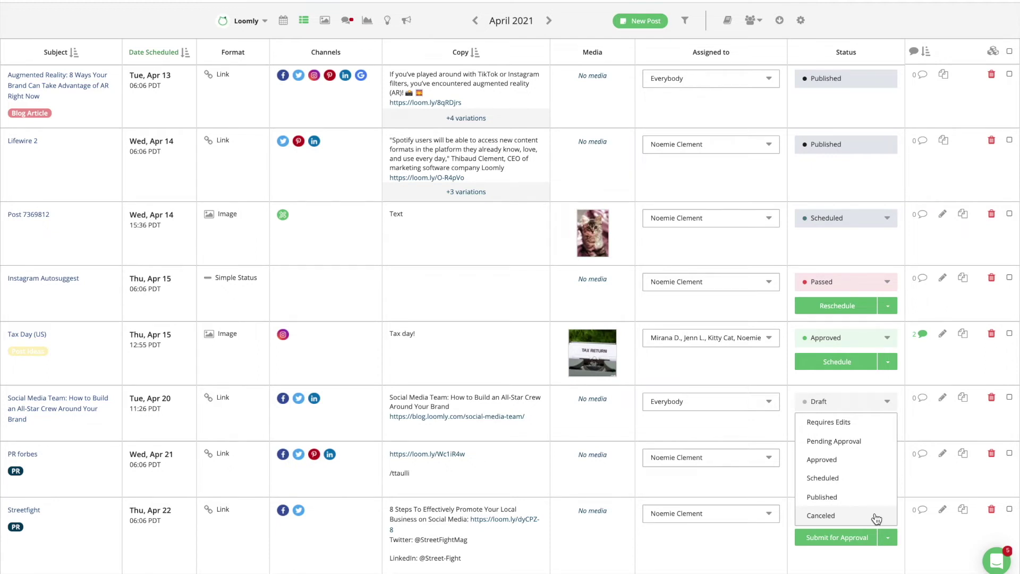
pyautogui.click(771, 219)
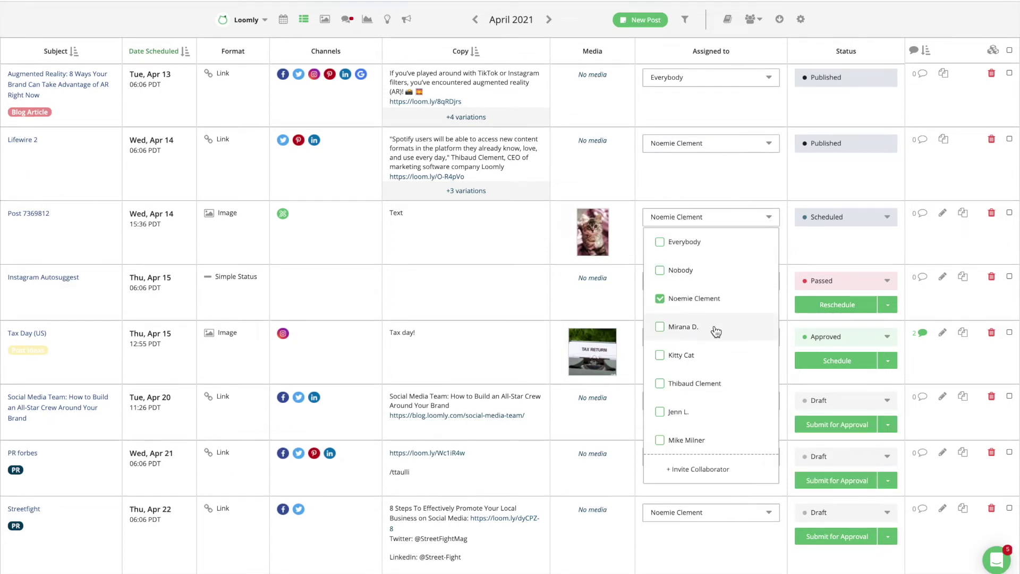
# Step: Add a second collaborator to Post 7369812's assignees and apply the change
pyautogui.click(660, 328)
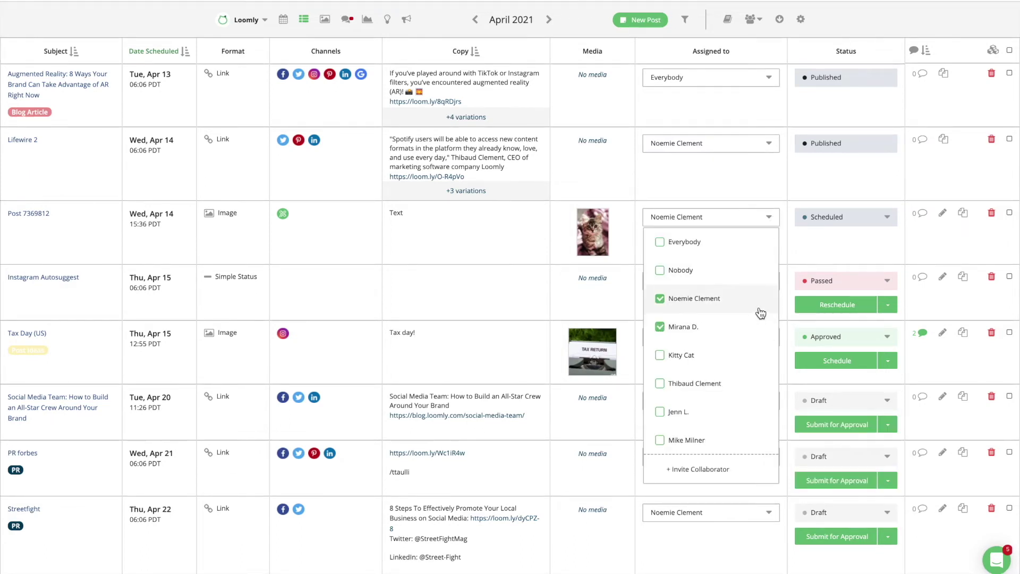
pyautogui.click(789, 256)
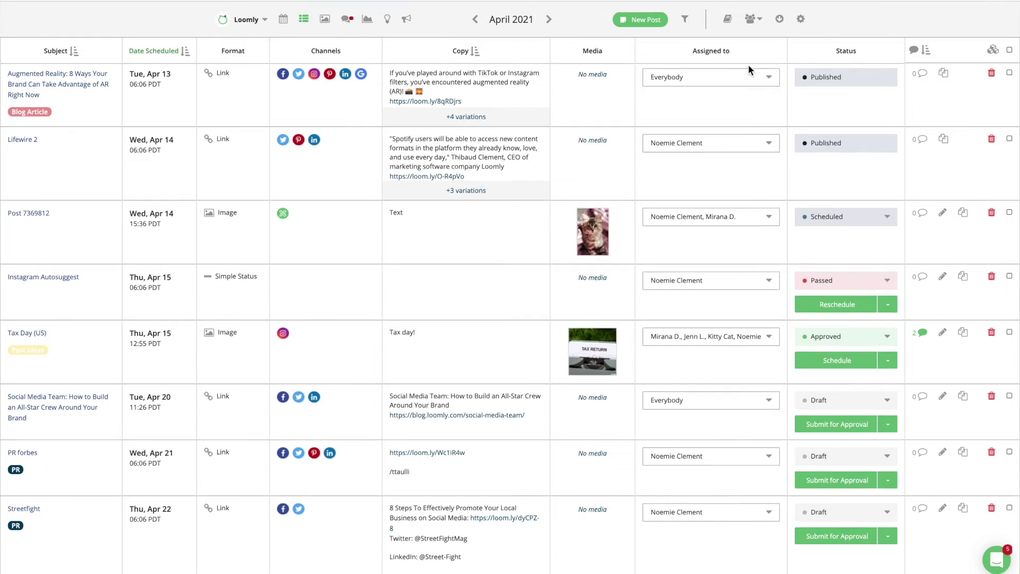
pyautogui.click(753, 21)
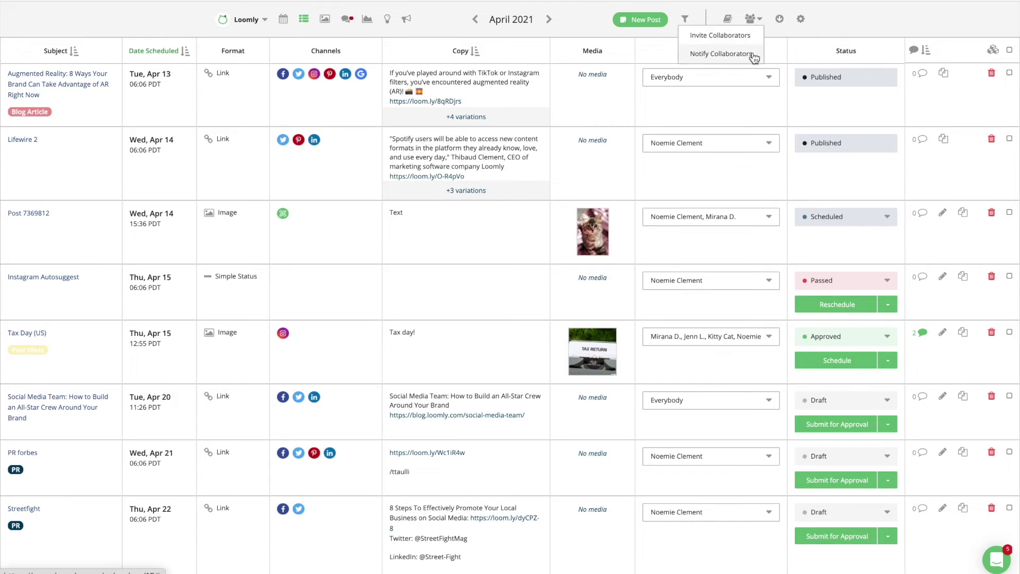
pyautogui.click(752, 54)
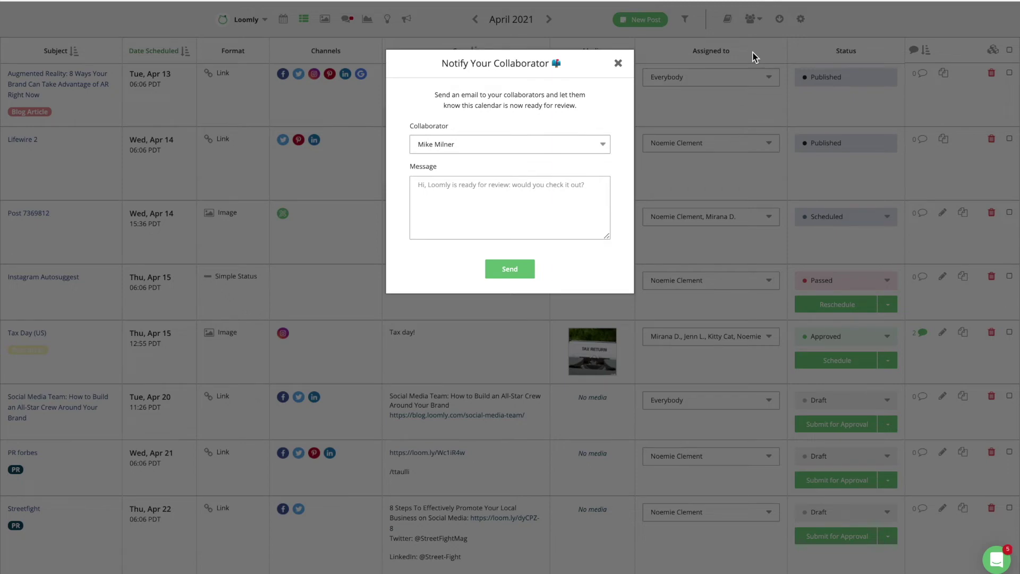
pyautogui.click(619, 63)
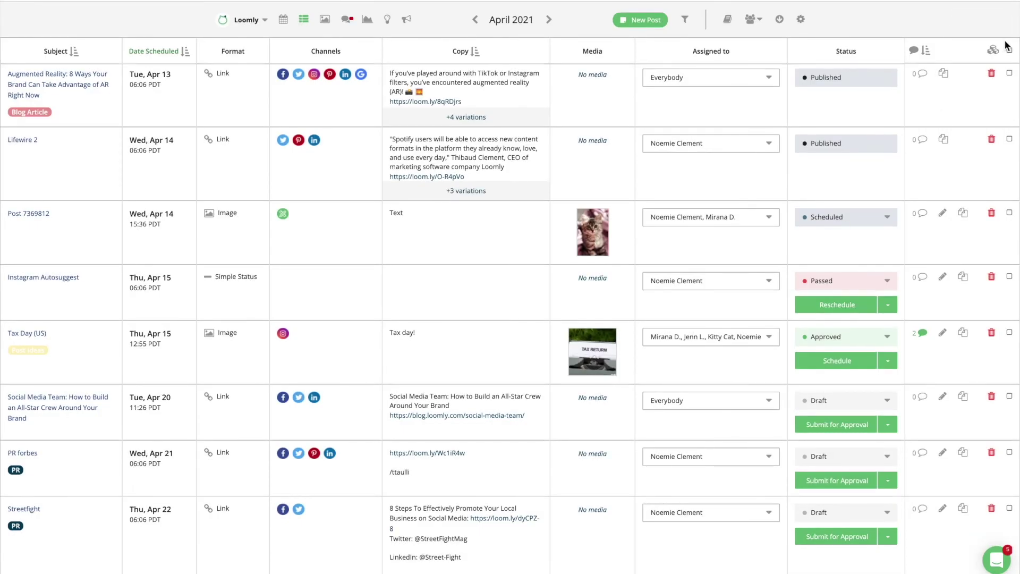
pyautogui.click(1011, 52)
pyautogui.click(997, 53)
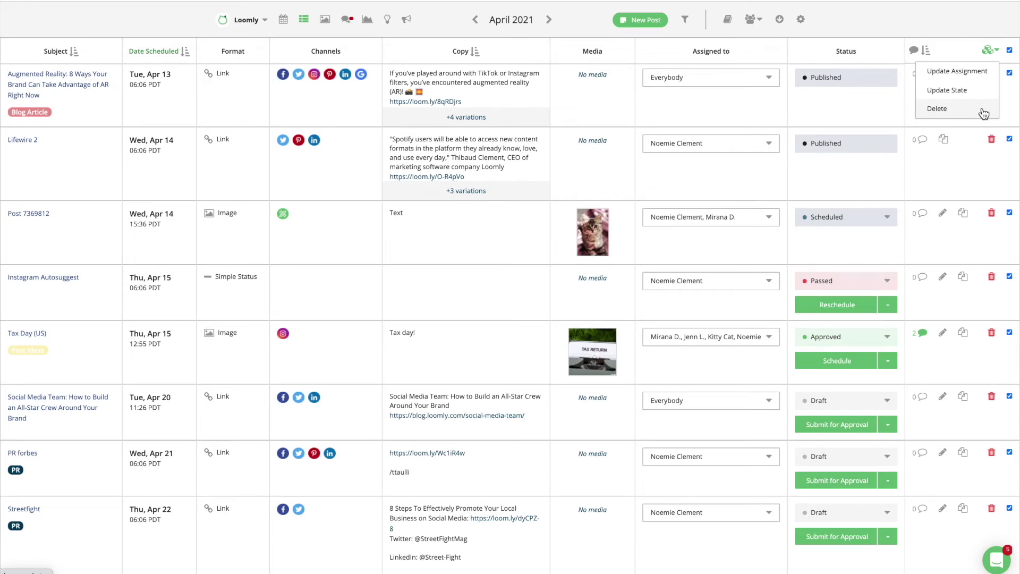
pyautogui.click(982, 113)
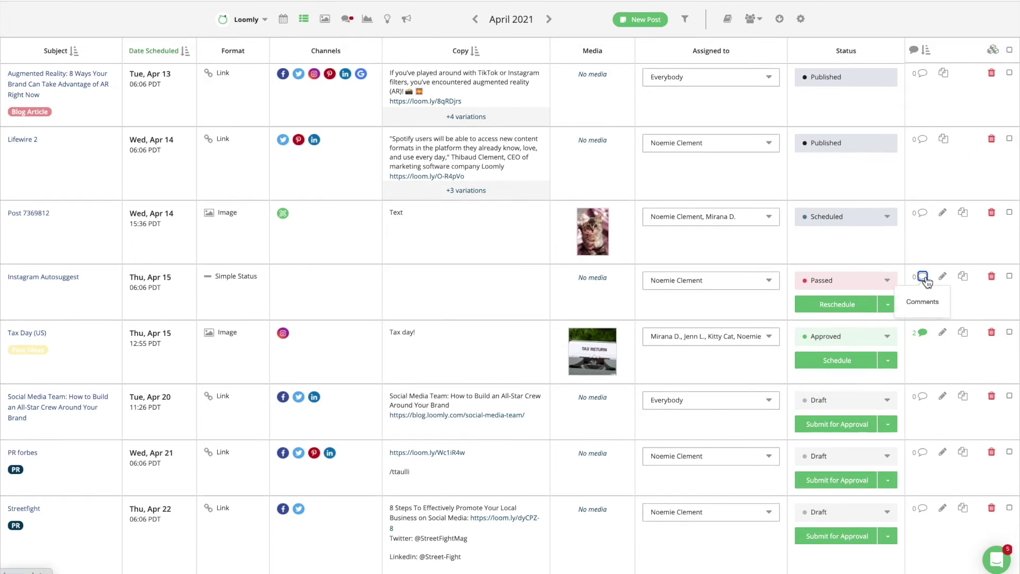
# Step: Comment on the Instagram Autosuggest post, mentioning a collaborator with 'Let me know what you think!'
pyautogui.click(922, 277)
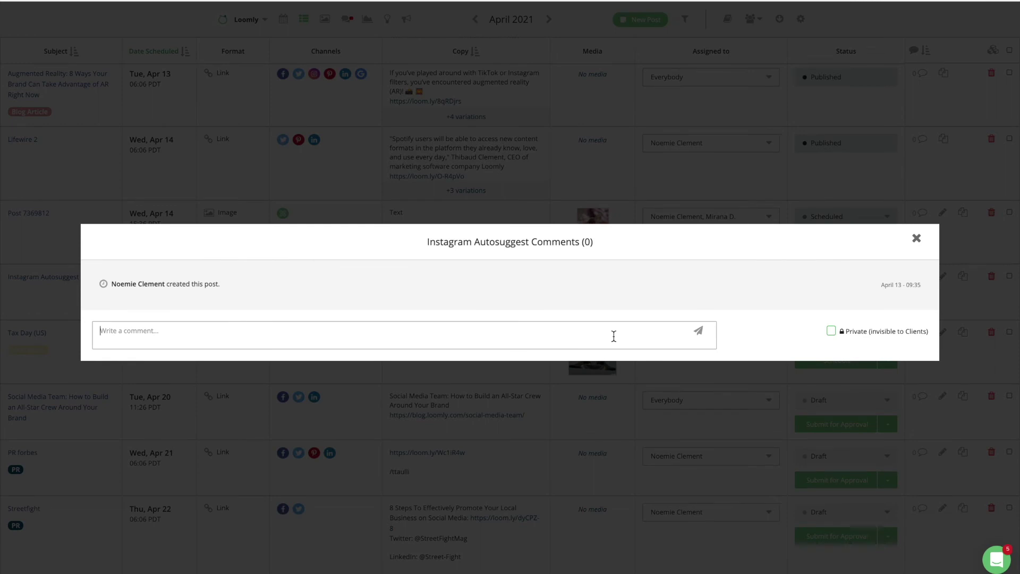
pyautogui.write('@')
pyautogui.press('Return')
pyautogui.write('Let me know what you think!')
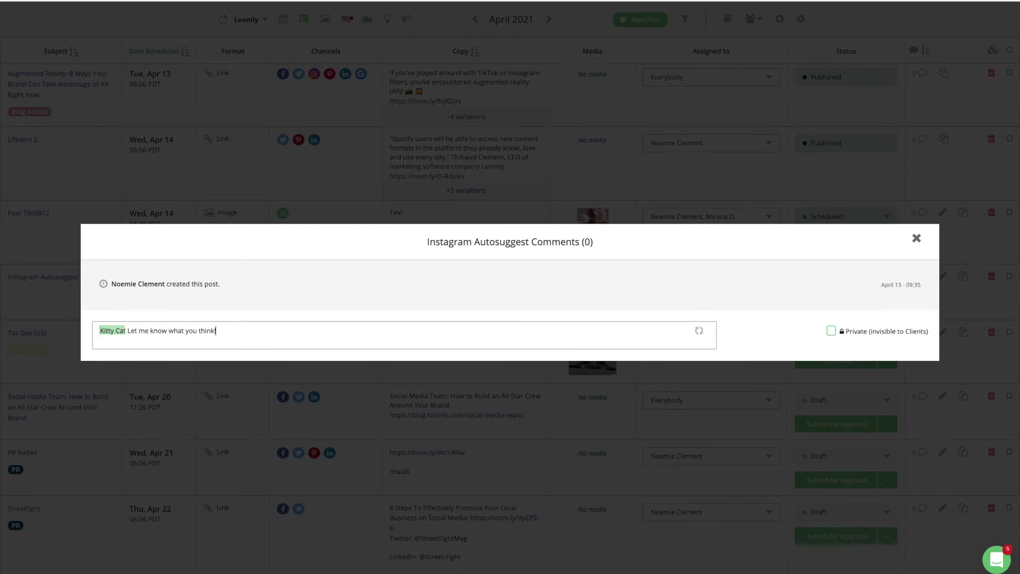
pyautogui.press('Return')
pyautogui.click(915, 215)
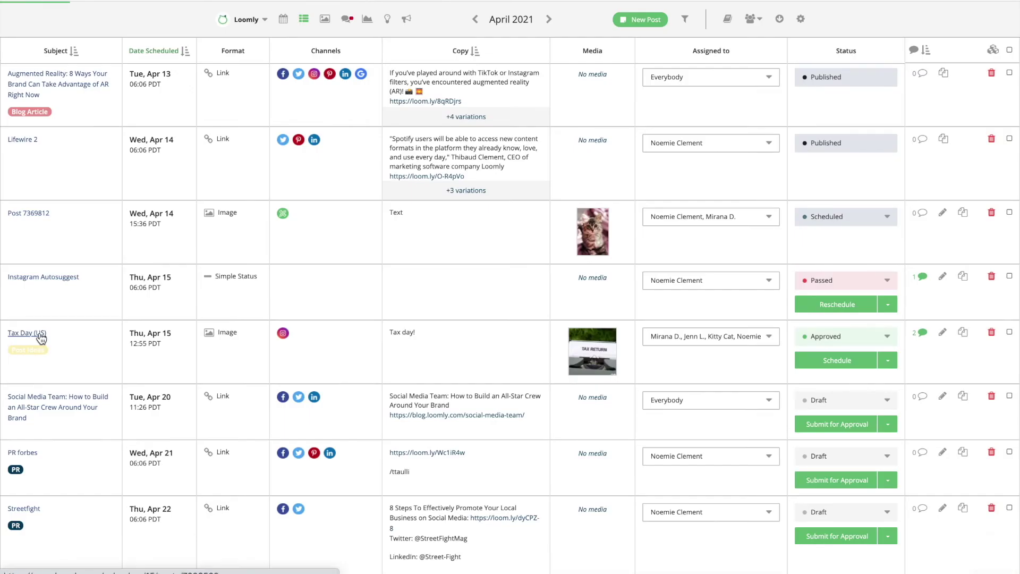
# Step: On the Tax Day (US) post, comment 'Thanks!' mentioning the teammate
pyautogui.click(40, 337)
pyautogui.scroll(-5, 783, 355)
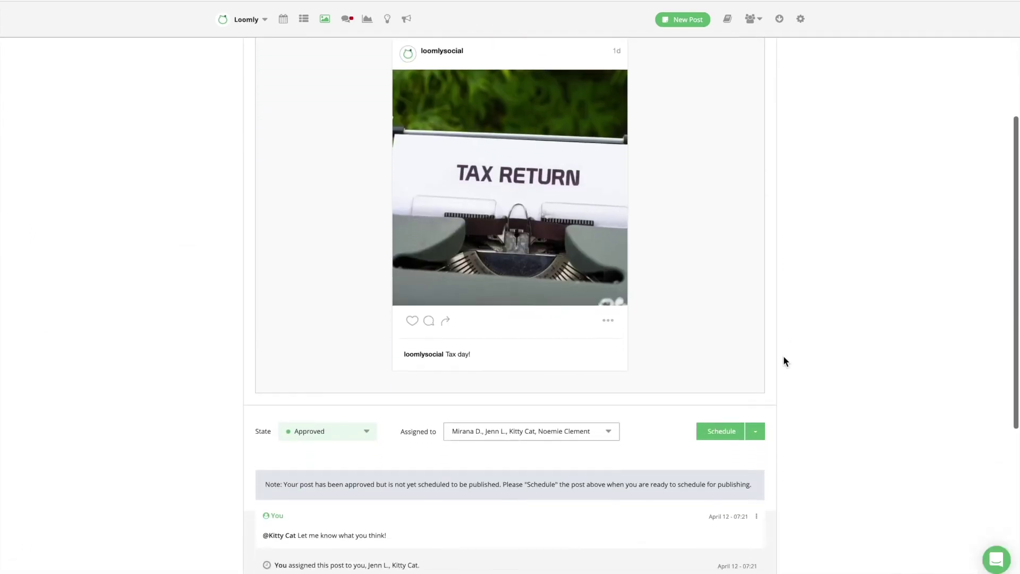
pyautogui.scroll(-4, 782, 348)
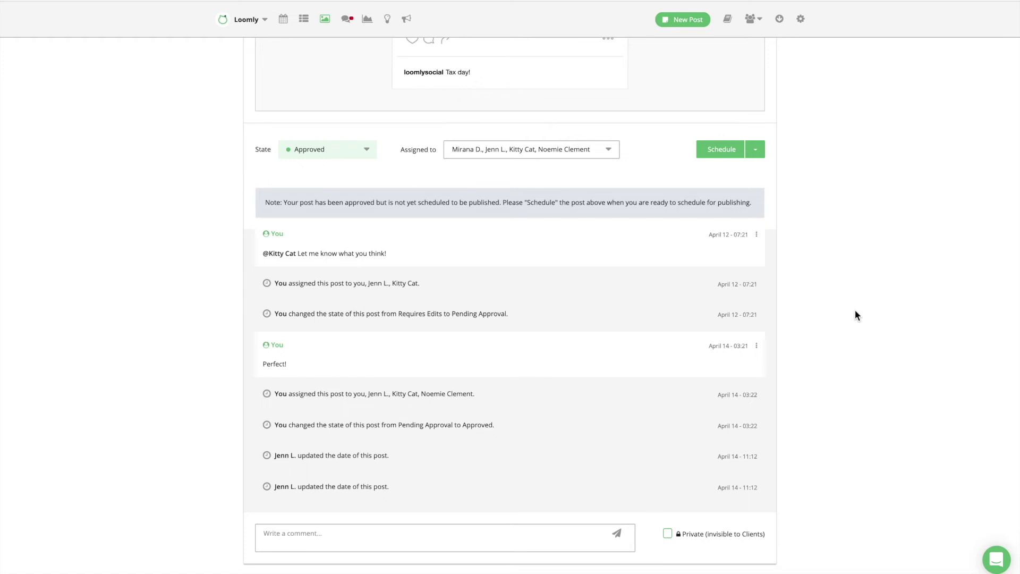
pyautogui.click(382, 541)
pyautogui.write('@Kit')
pyautogui.click(314, 532)
pyautogui.write('Thanks!')
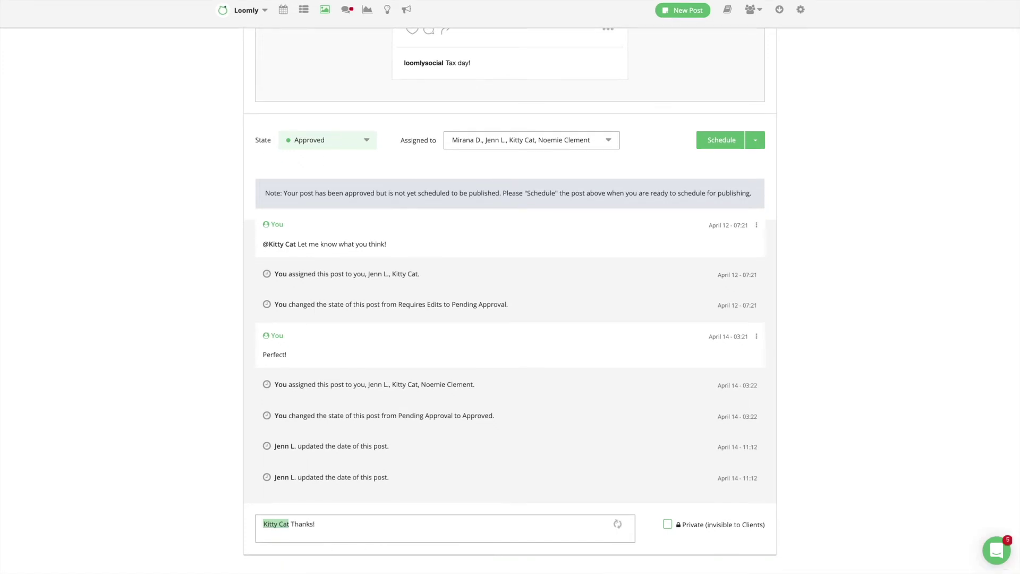
pyautogui.click(616, 523)
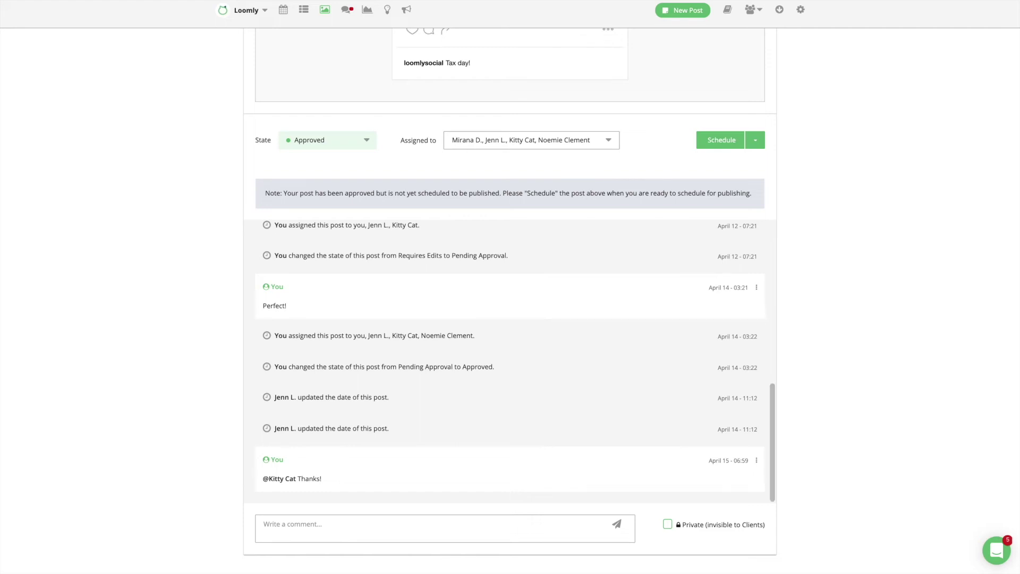
# Step: Post the private comment "Let's schedule it next month!" on the post
pyautogui.click(433, 526)
pyautogui.write("Let's sch")
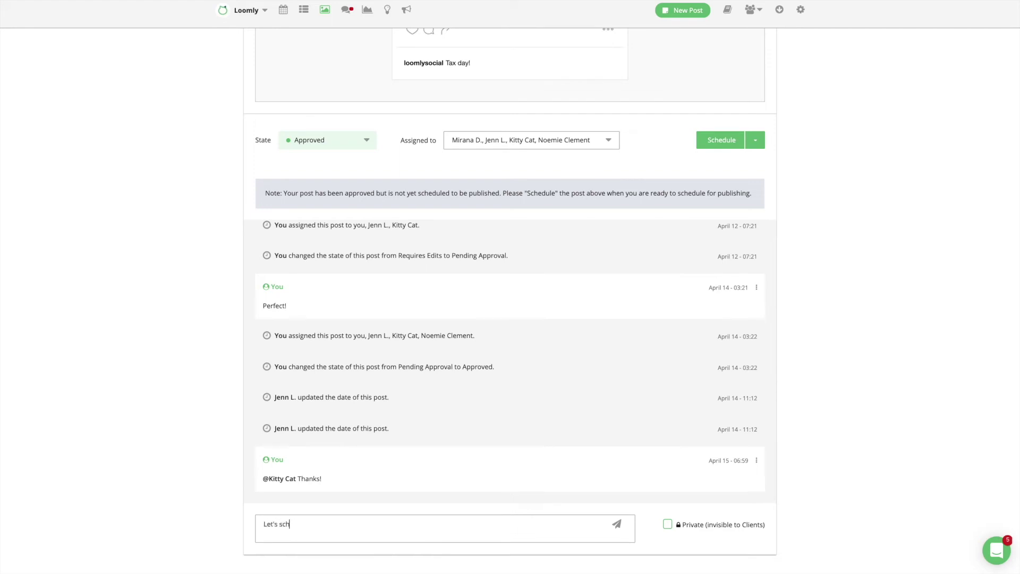
pyautogui.write('edule it next month!')
pyautogui.click(669, 525)
pyautogui.click(617, 525)
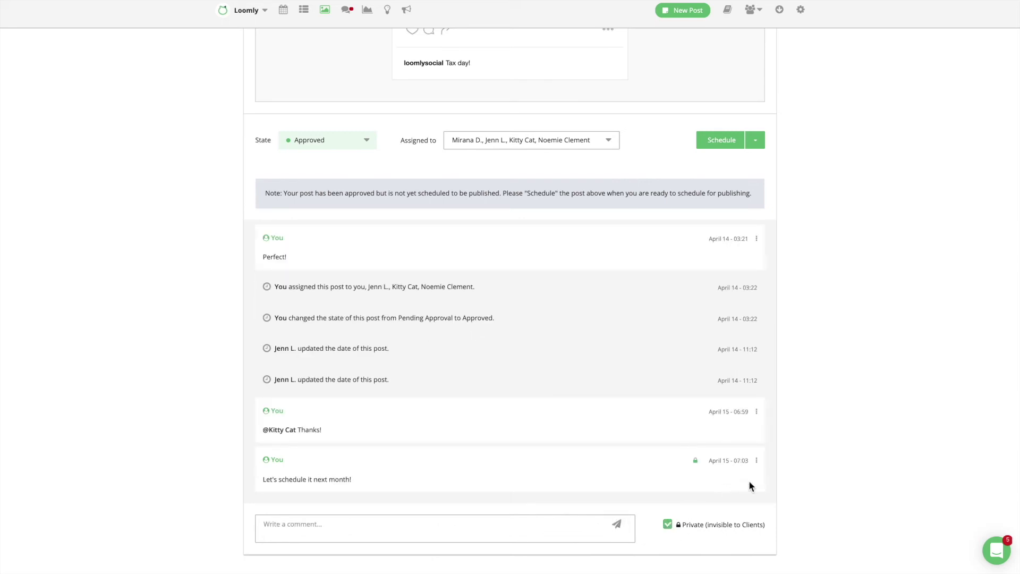
# Step: Pin the new comment above the other comments
pyautogui.click(756, 461)
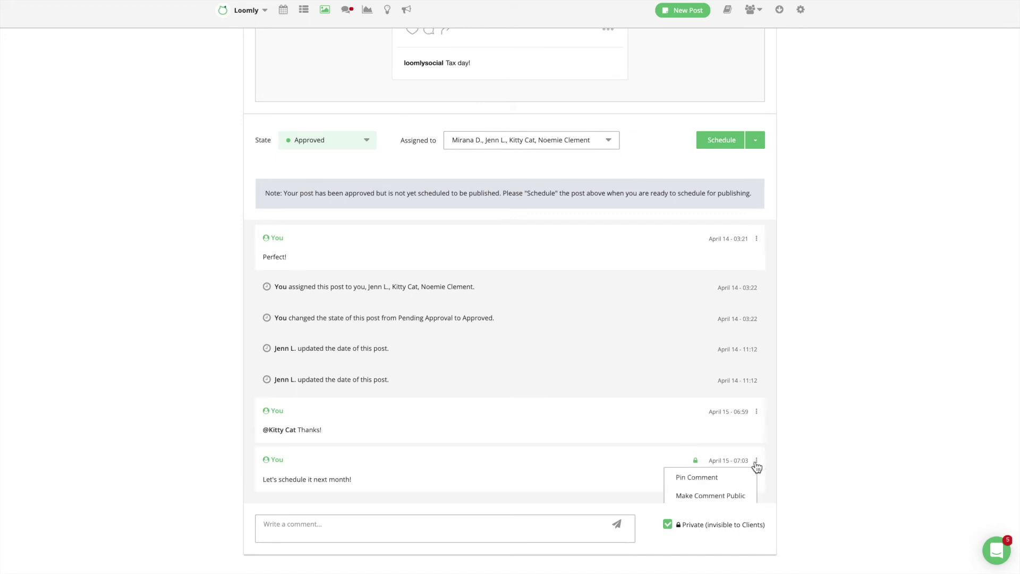
pyautogui.scroll(-1, 751, 466)
pyautogui.click(750, 466)
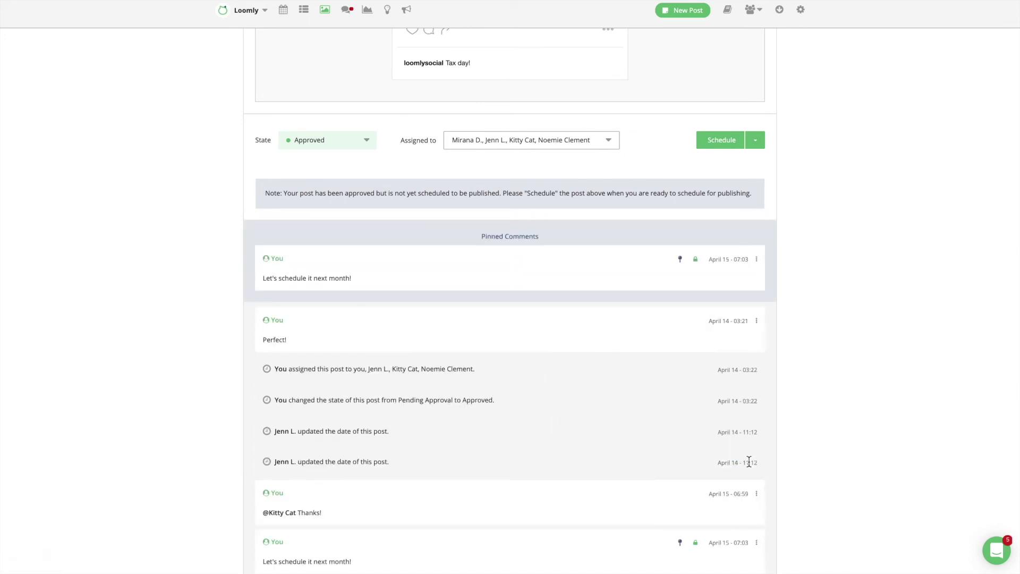
pyautogui.scroll(-2, 870, 446)
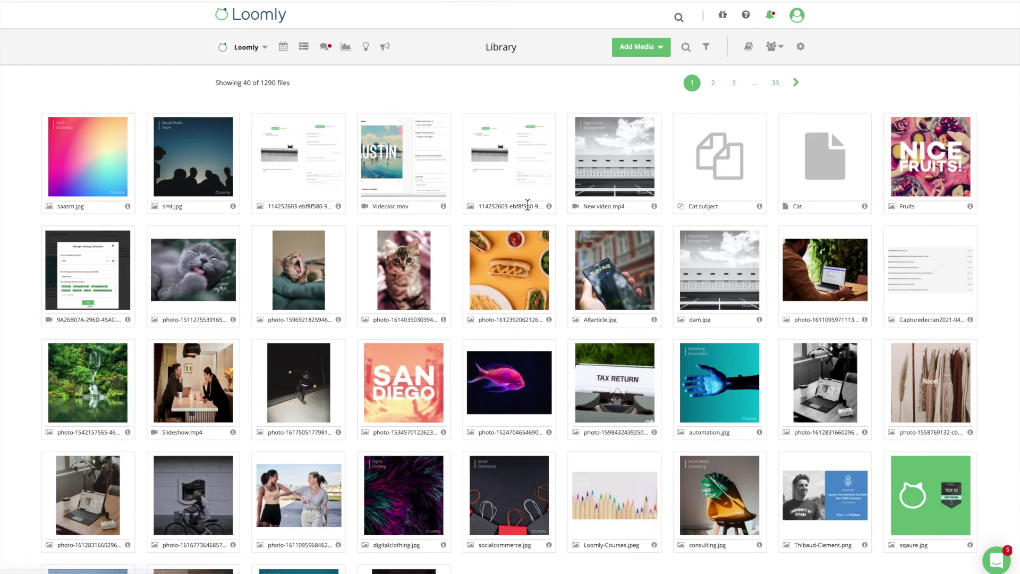
# Step: Open the kitten photo from the Library and bring up its Edit Details form
pyautogui.click(423, 278)
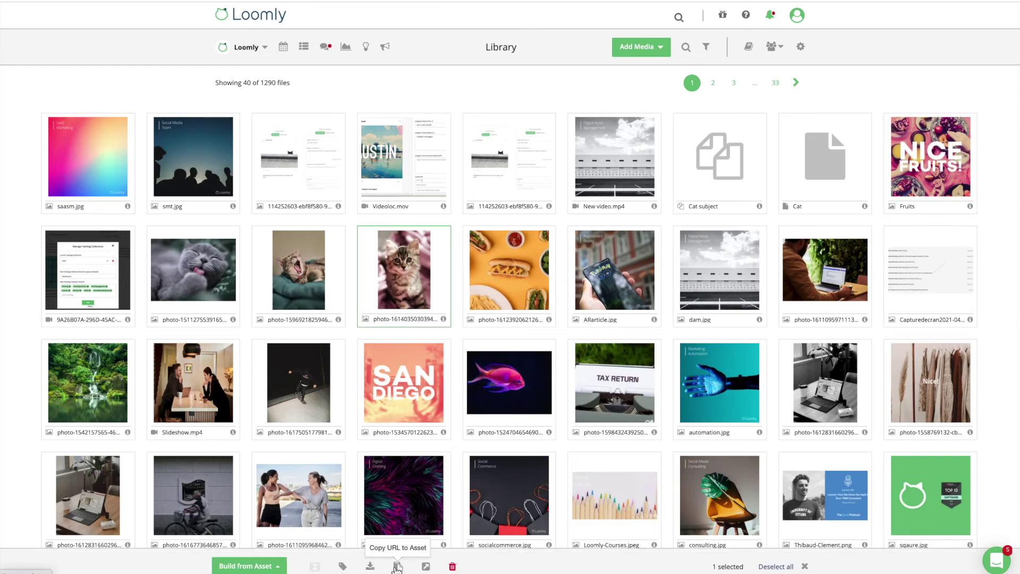
pyautogui.click(425, 566)
pyautogui.scroll(-1, 814, 321)
pyautogui.click(754, 83)
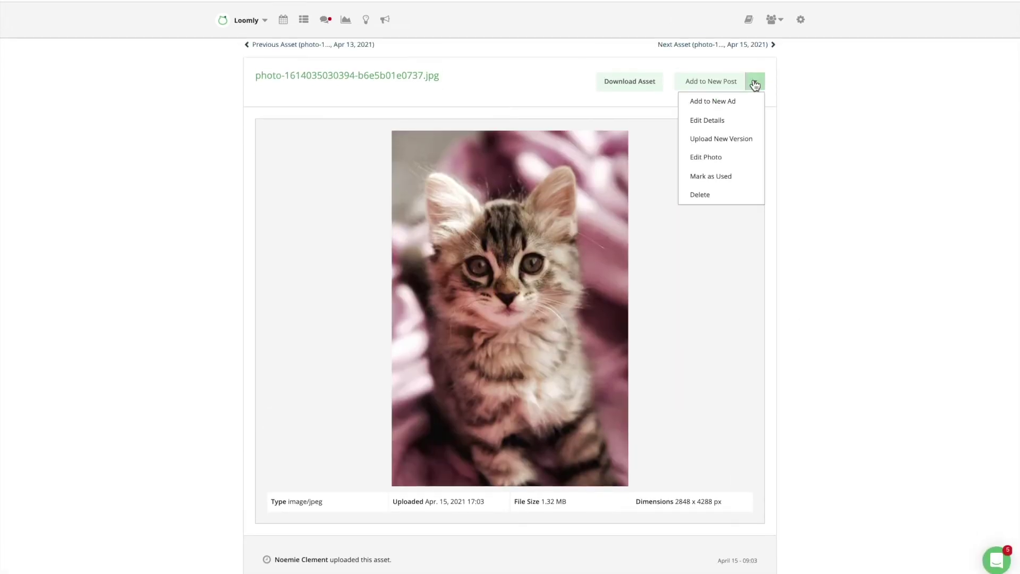
pyautogui.click(746, 119)
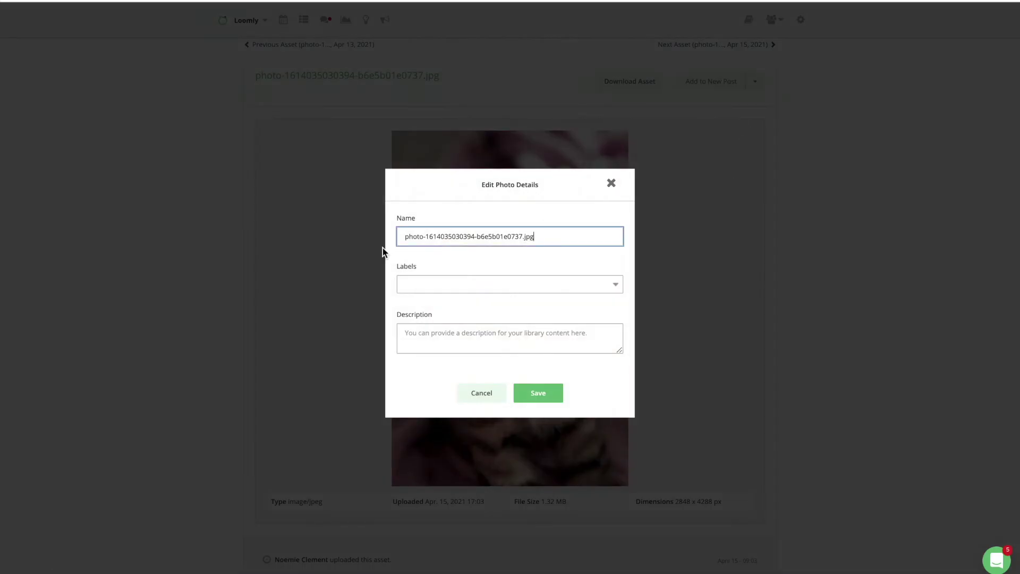
# Step: Rename the photo 'Cat photo', add the Cat label and description 'Description', and save
pyautogui.hotkey('ctrl', 'a')
pyautogui.write('Cat photo')
pyautogui.press('Tab')
pyautogui.press('Return')
pyautogui.press('Tab')
pyautogui.write('Descri')
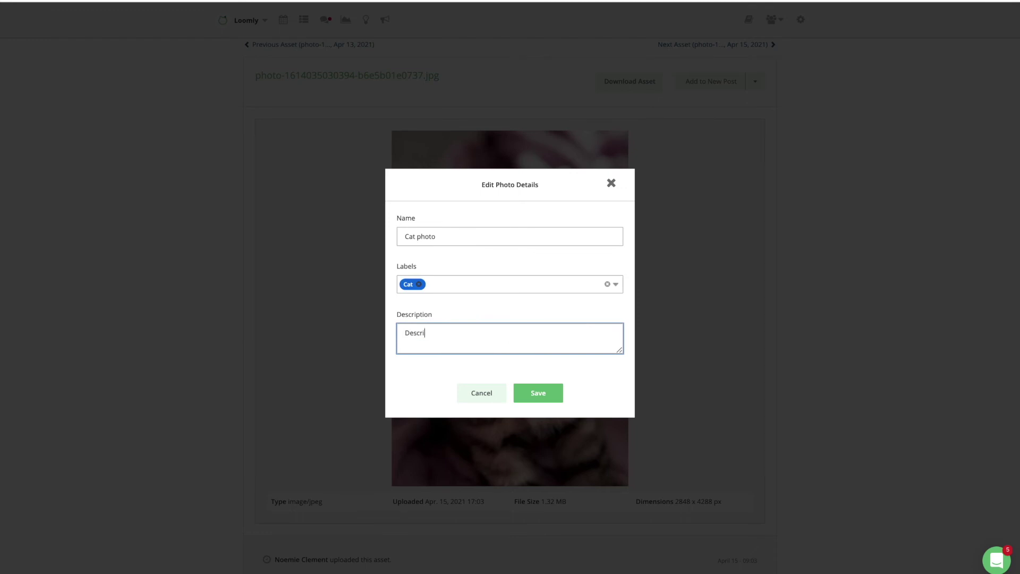
pyautogui.write('ption')
pyautogui.press('Tab')
pyautogui.press('Tab')
pyautogui.press('Return')
pyautogui.scroll(-2, 814, 443)
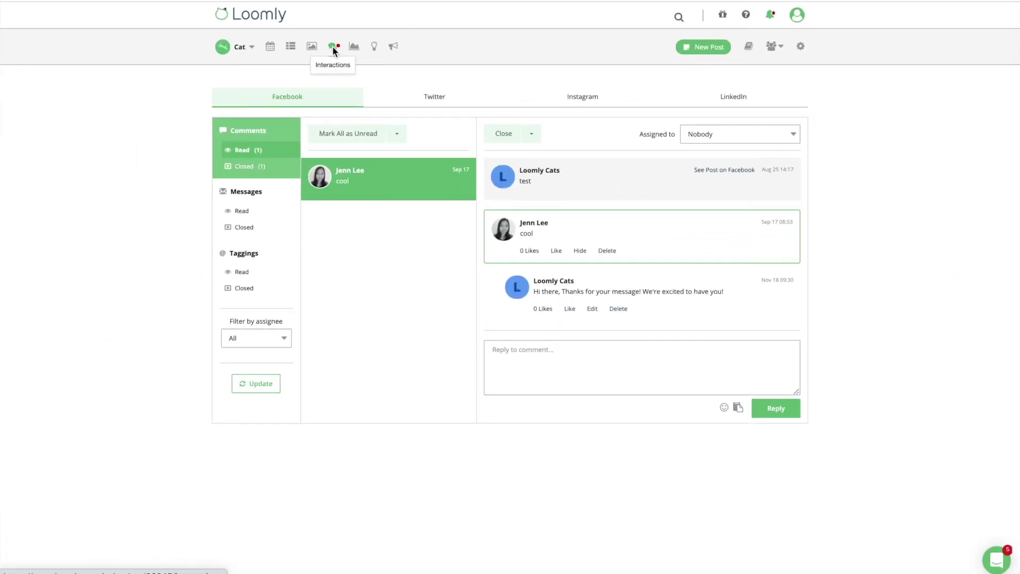
# Step: Assign the Facebook comment to a teammate, reply 'Hello!', and filter interactions by that assignee
pyautogui.click(796, 135)
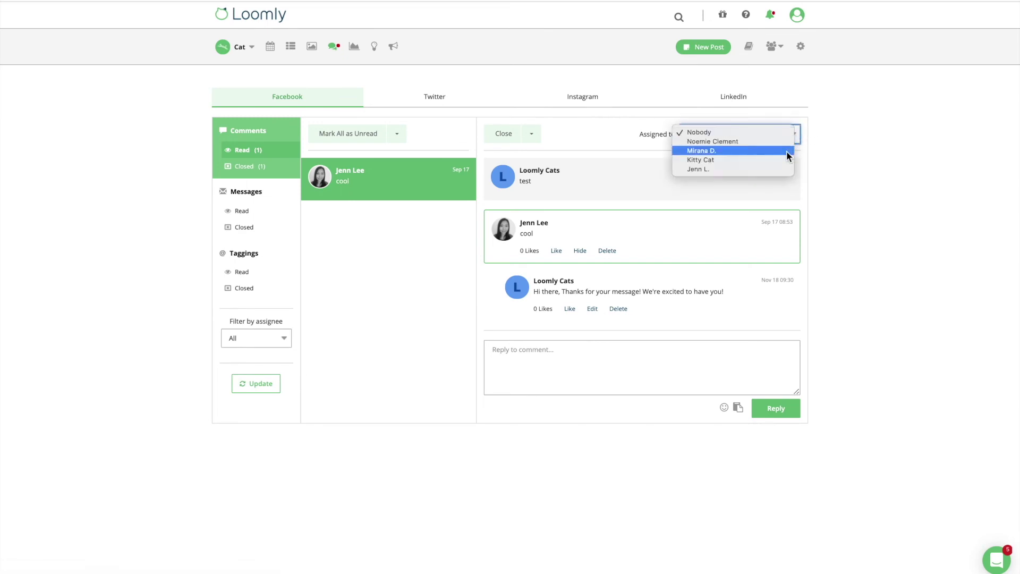
pyautogui.click(786, 151)
pyautogui.click(728, 359)
pyautogui.write('Hello!')
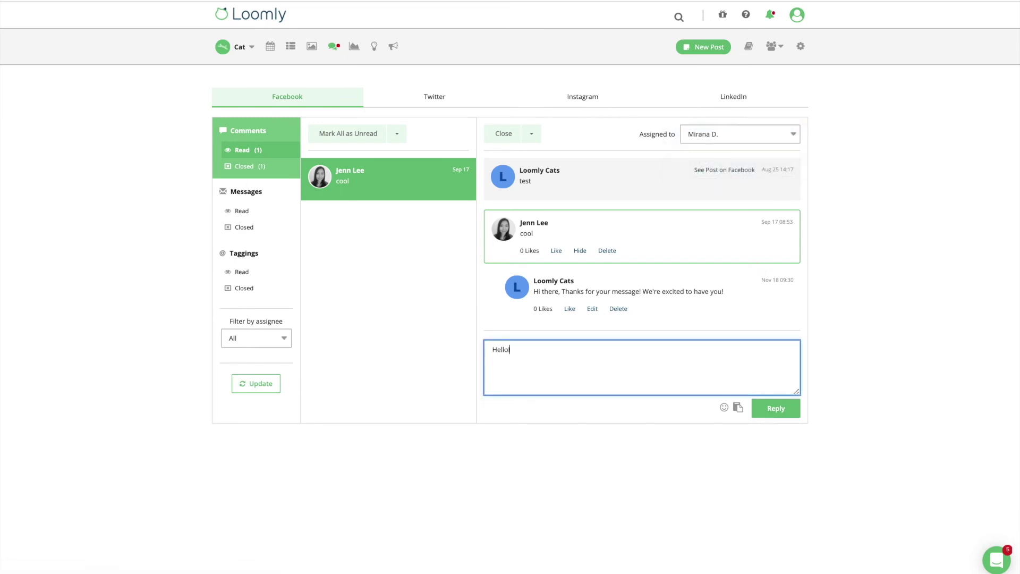
pyautogui.click(775, 409)
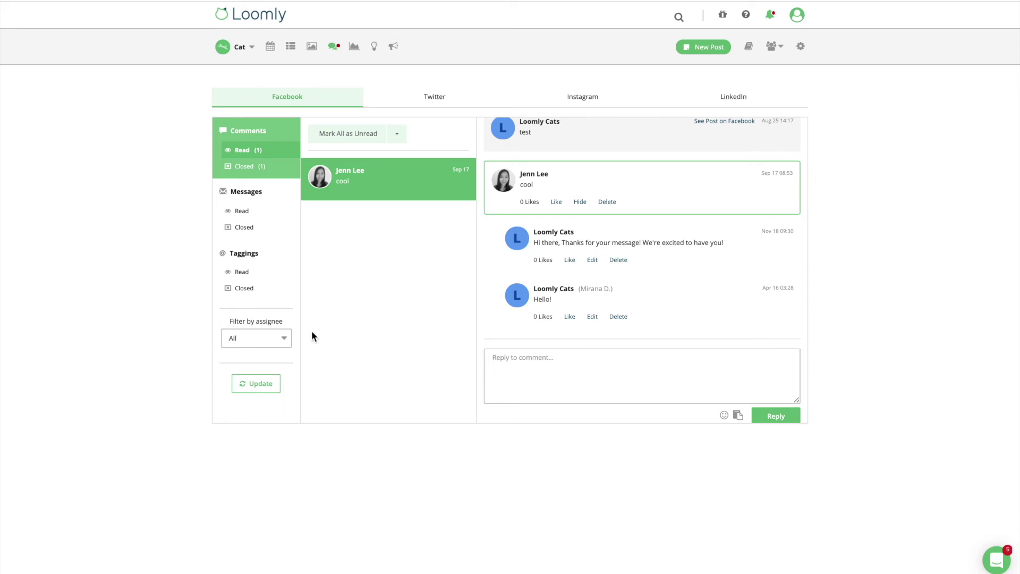
pyautogui.click(283, 339)
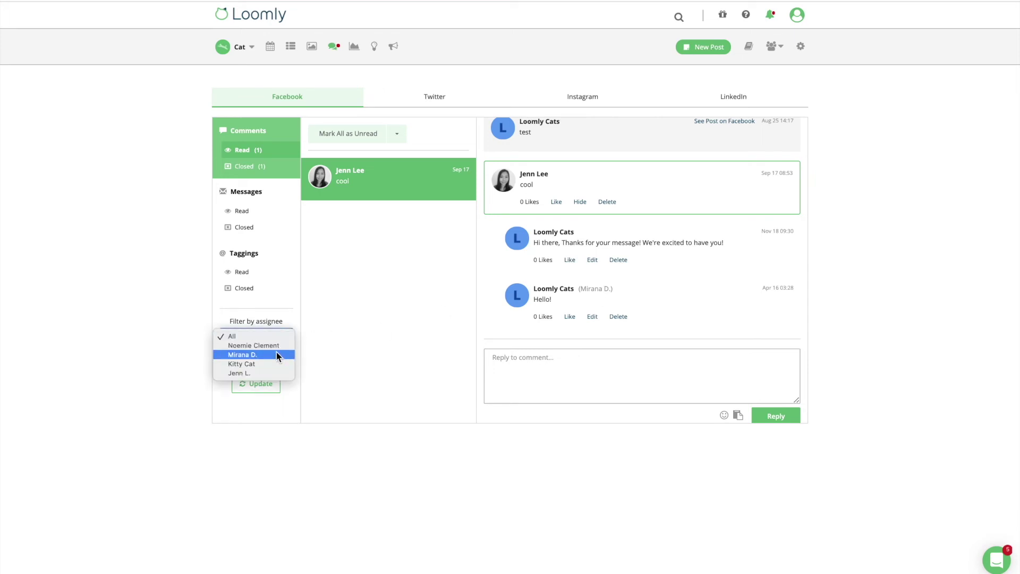
pyautogui.click(276, 353)
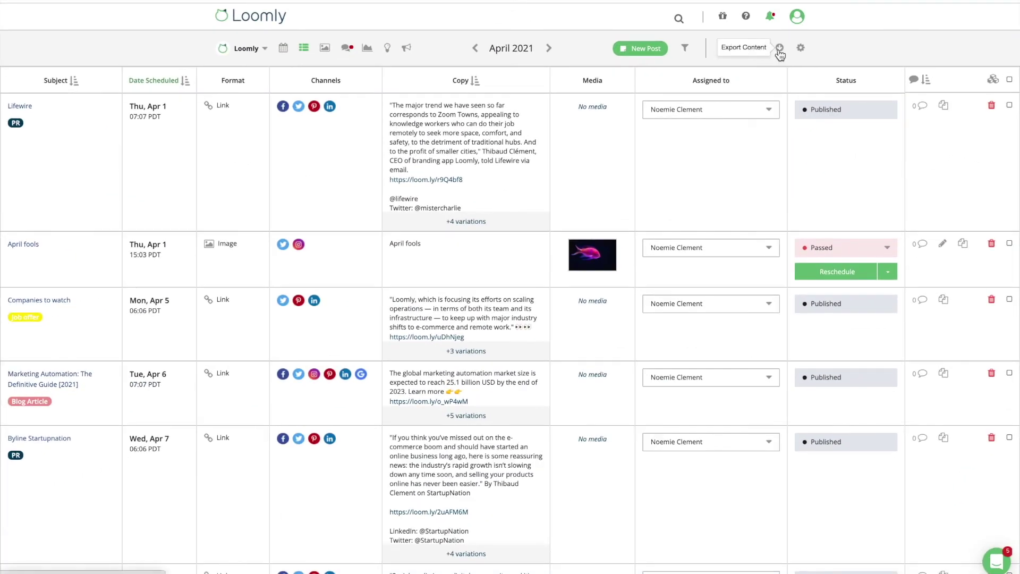
# Step: Export the April 1–30, 2021 posts to PDF and open the downloaded file
pyautogui.click(779, 49)
pyautogui.click(556, 178)
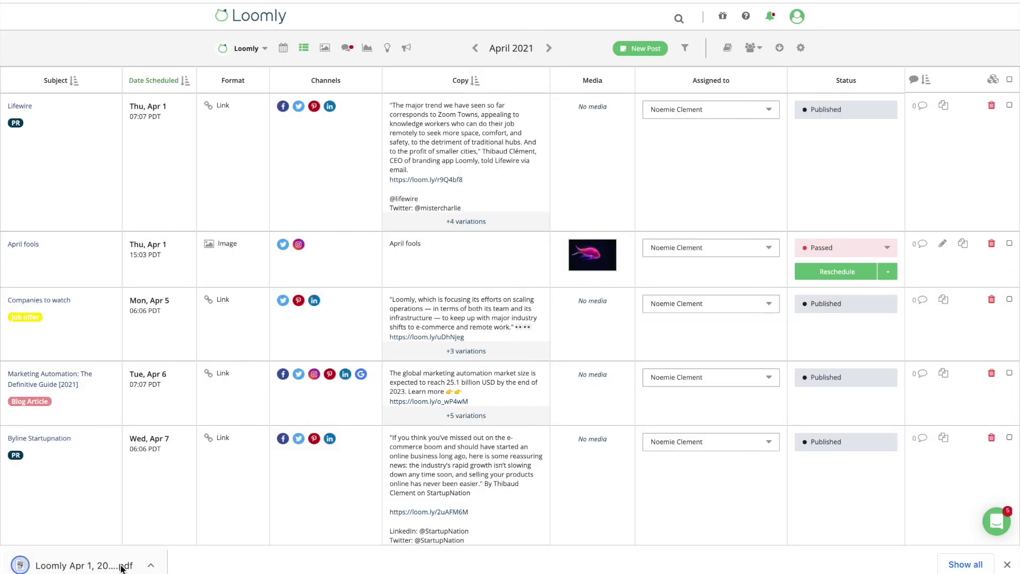
pyautogui.click(106, 564)
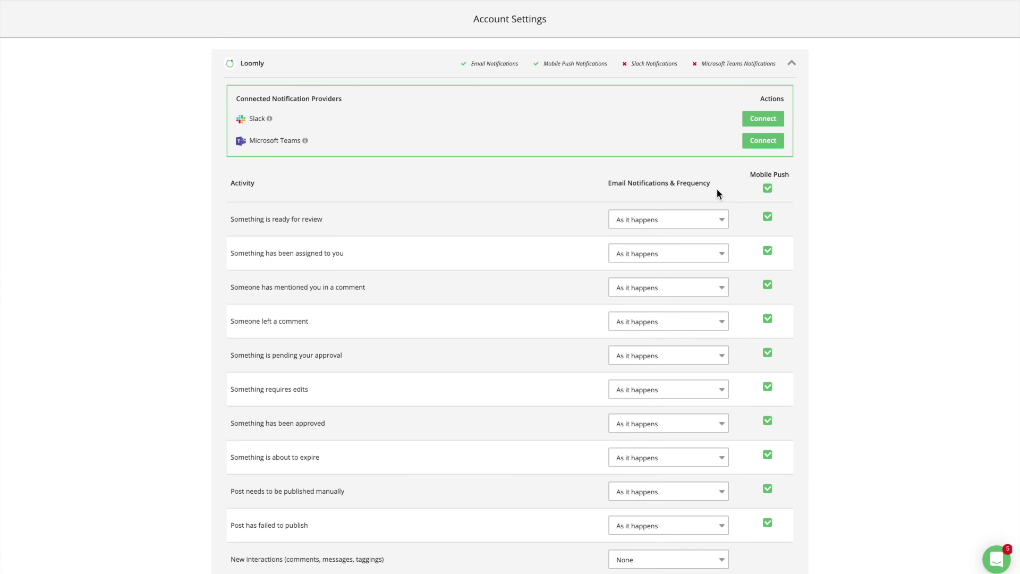
# Step: Review the review-alert email and mobile push settings unchanged, then collapse the calendar's notification section
pyautogui.click(722, 219)
pyautogui.click(768, 218)
pyautogui.click(768, 219)
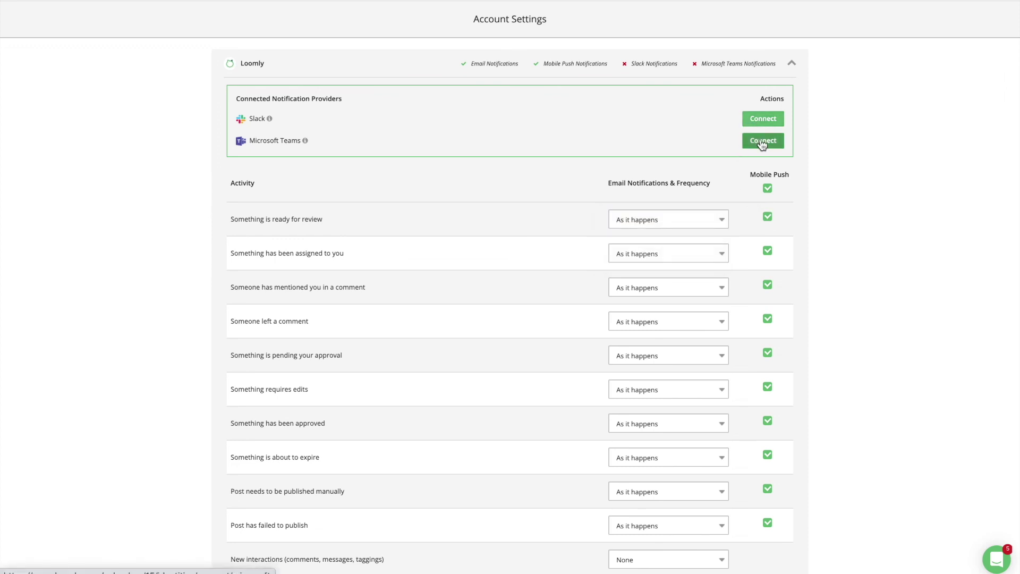
pyautogui.click(791, 63)
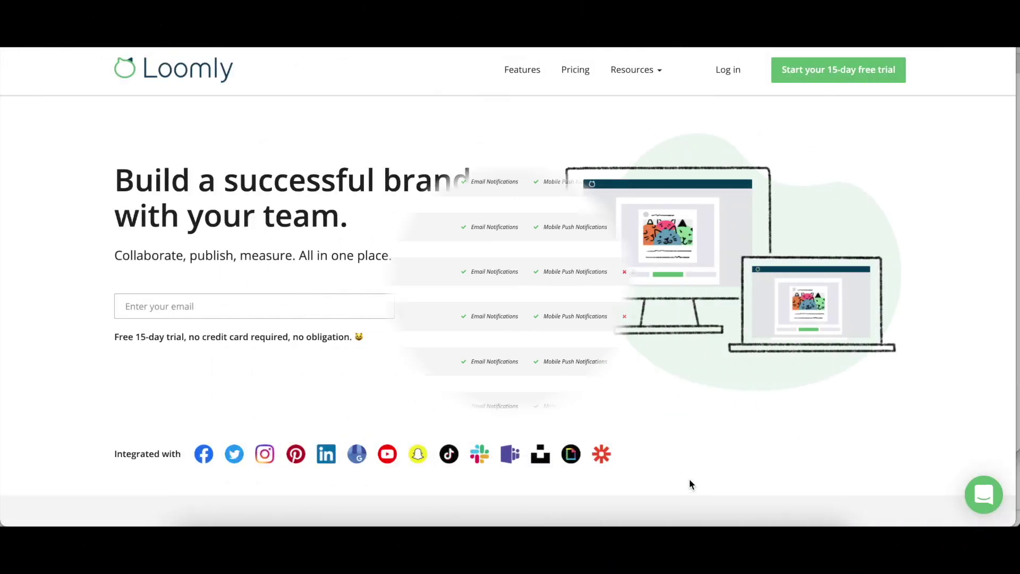
# Step: Start a new support chat conversation and draft the greeting 'Hi'
pyautogui.click(982, 498)
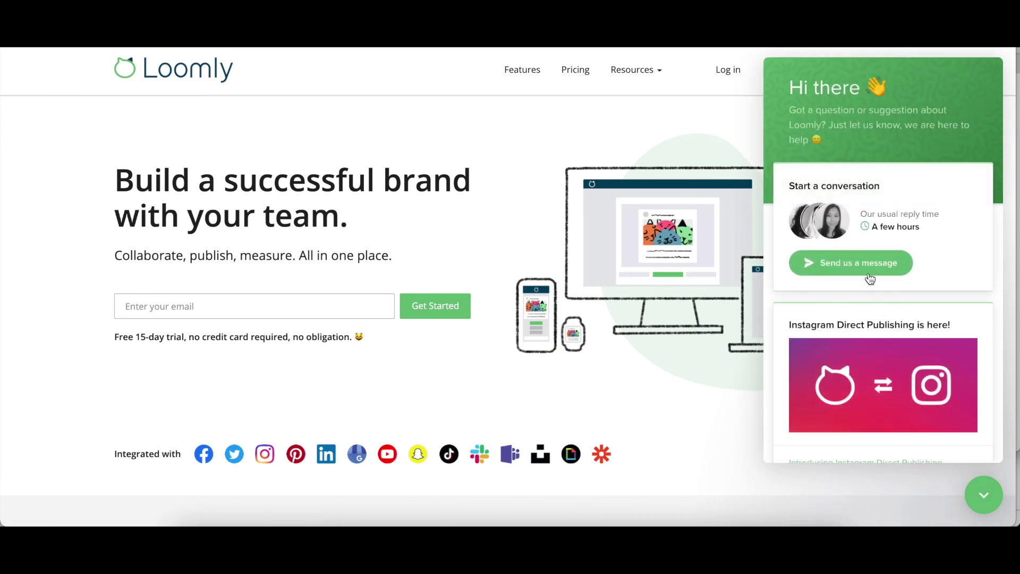
pyautogui.click(868, 271)
pyautogui.write('Hi')
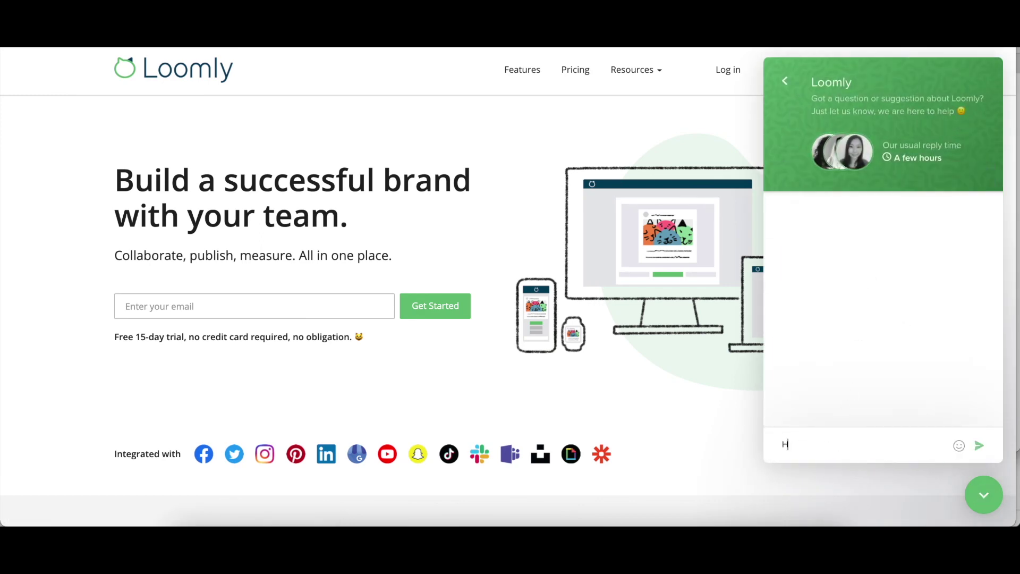